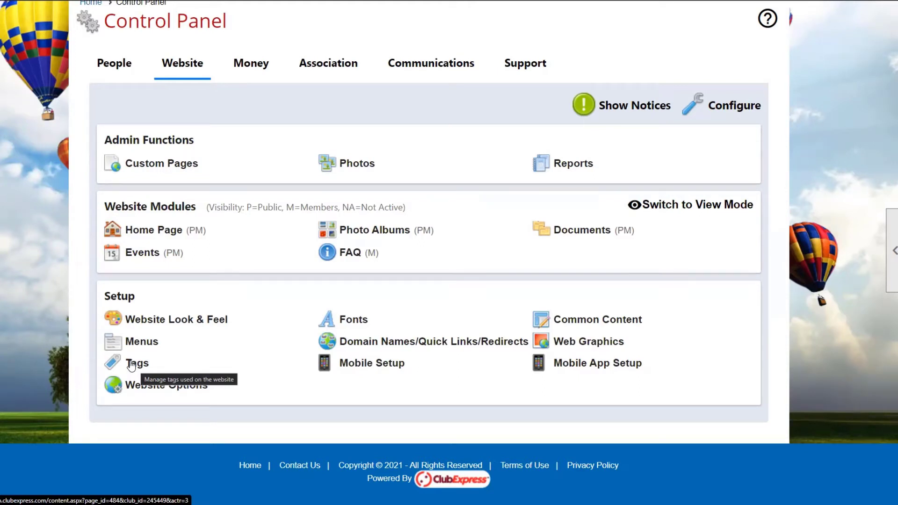
Open the website's Tag Manager and list the master tags only, sorted by tag name
{"action": "left_click", "coordinate": [131, 366]}
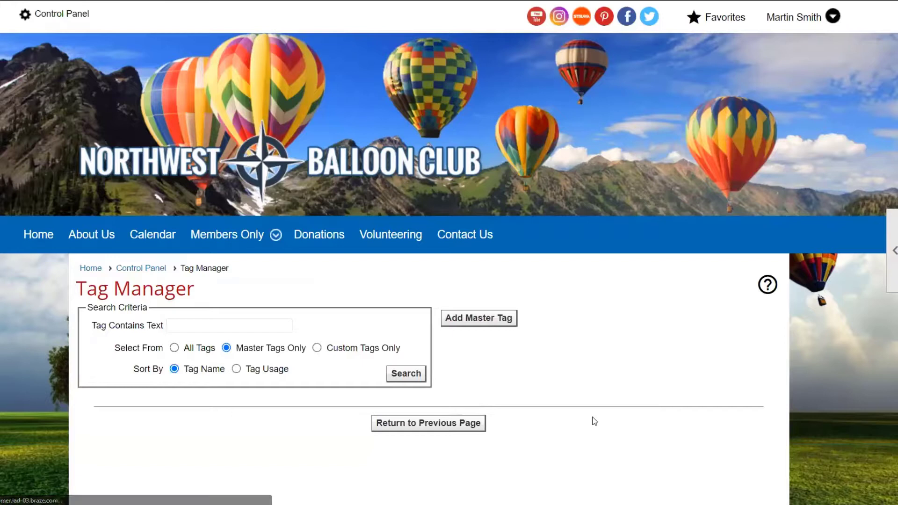
{"action": "scroll", "coordinate": [781, 428], "scroll_direction": "down", "scroll_amount": 1}
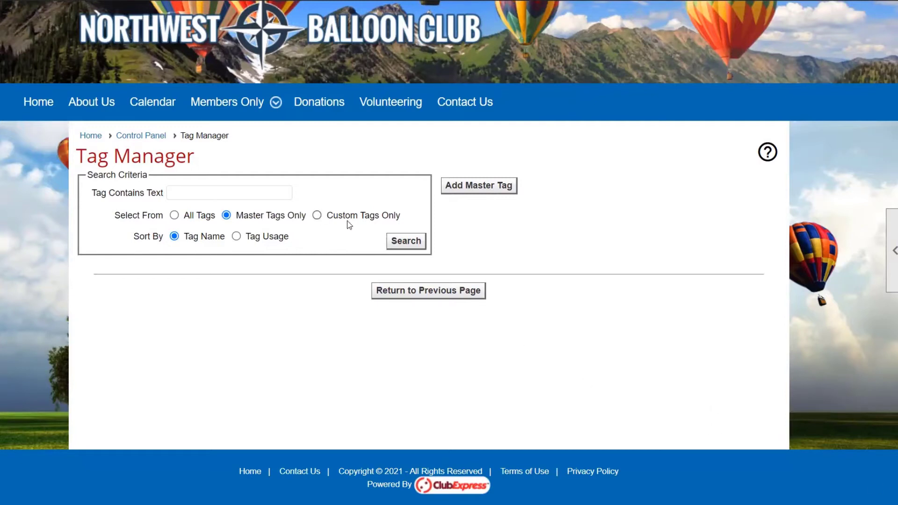
{"action": "left_click", "coordinate": [417, 244]}
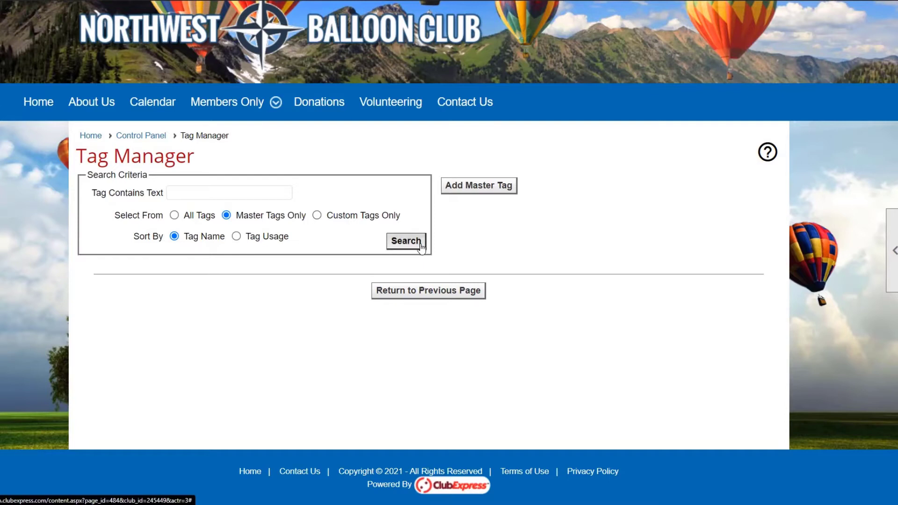
{"action": "scroll", "coordinate": [451, 276], "scroll_direction": "down", "scroll_amount": 2}
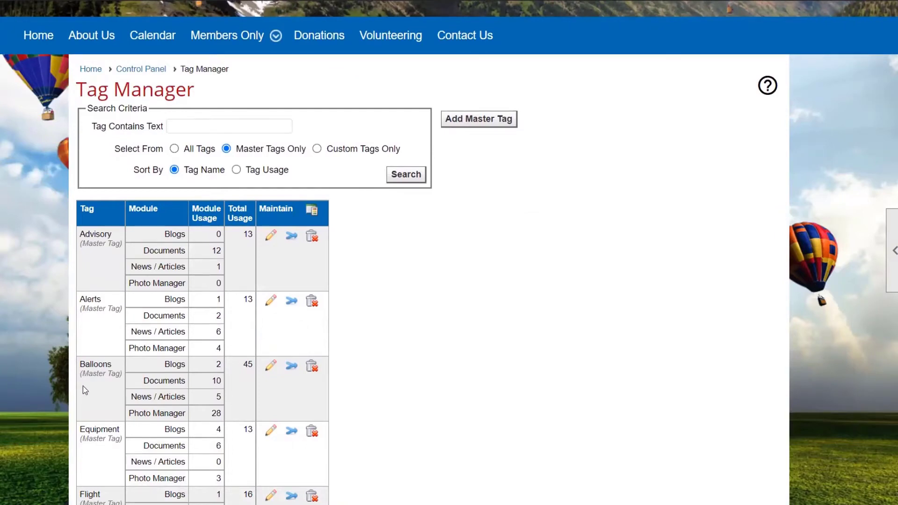
Widen the tag search to all tags and review each tag's usage per module
{"action": "left_click", "coordinate": [174, 149]}
{"action": "left_click", "coordinate": [404, 177]}
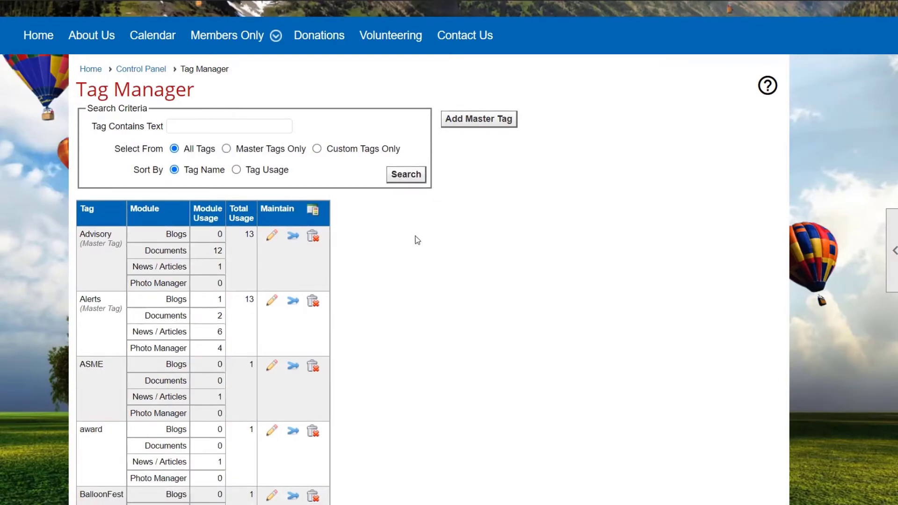
{"action": "scroll", "coordinate": [418, 240], "scroll_direction": "down", "scroll_amount": 3}
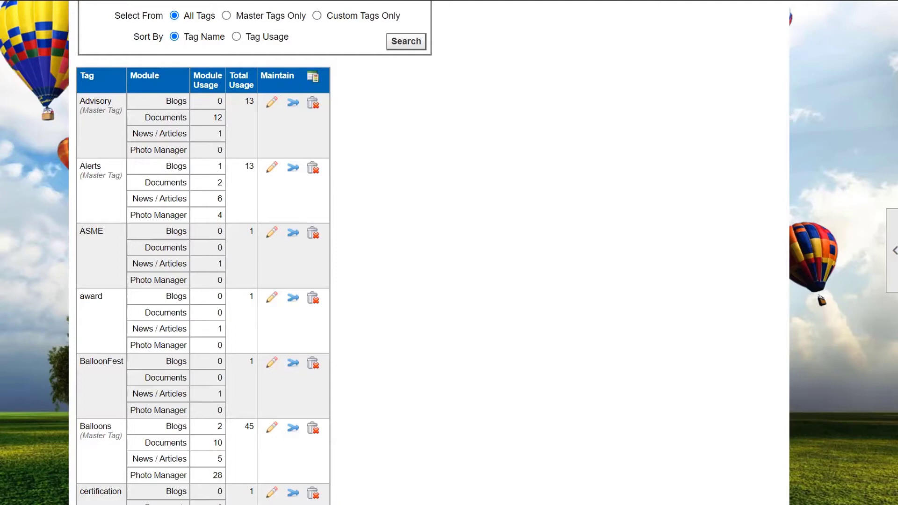
{"action": "scroll", "coordinate": [403, 190], "scroll_direction": "up", "scroll_amount": 2}
{"action": "scroll", "coordinate": [402, 190], "scroll_direction": "up", "scroll_amount": 1}
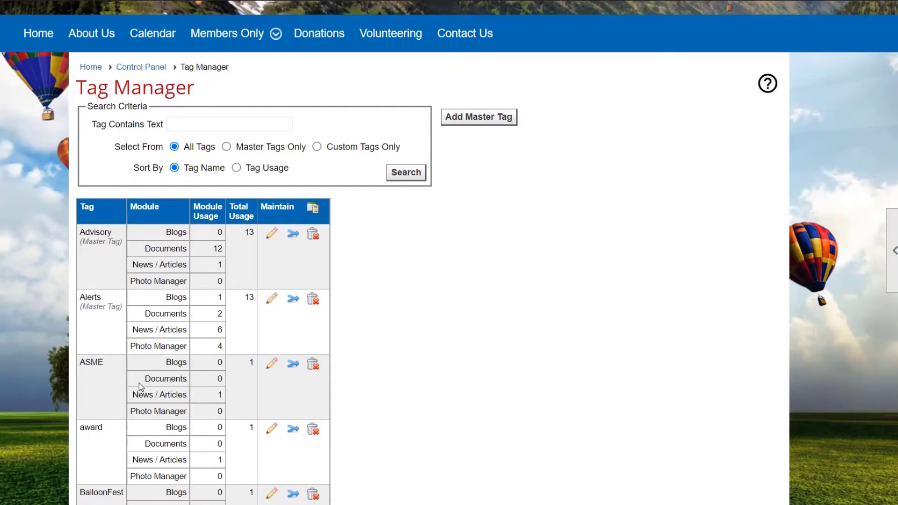
{"action": "scroll", "coordinate": [173, 348], "scroll_direction": "down", "scroll_amount": 1}
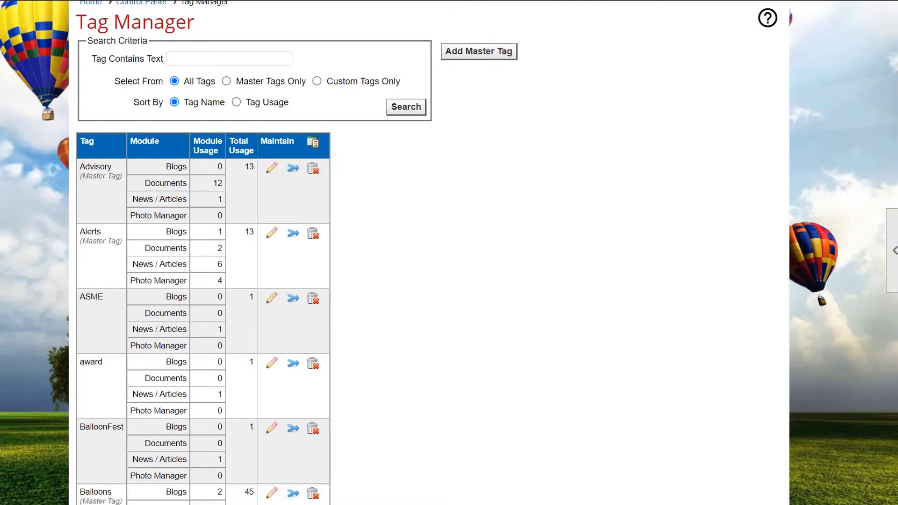
{"action": "scroll", "coordinate": [774, 337], "scroll_direction": "down", "scroll_amount": 1}
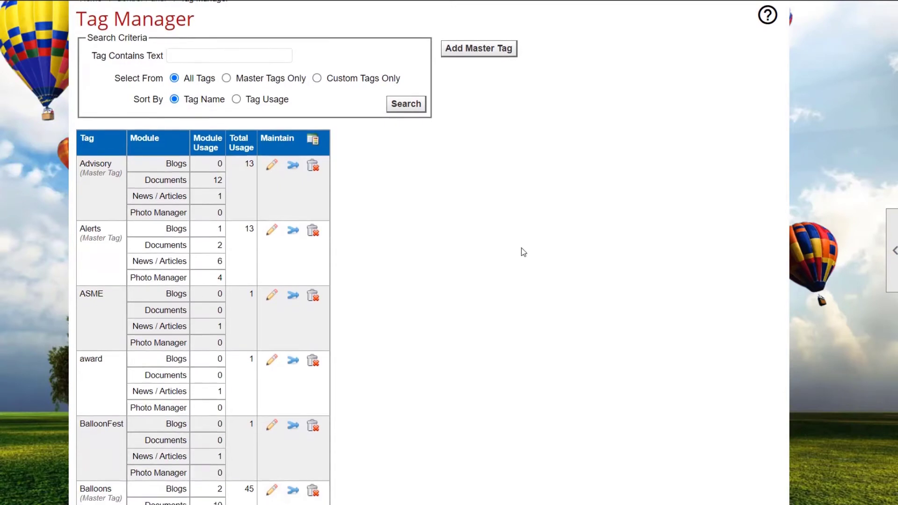
Inspect the edit settings of the Advisory and ASME tags, closing each without saving
{"action": "left_click", "coordinate": [273, 164]}
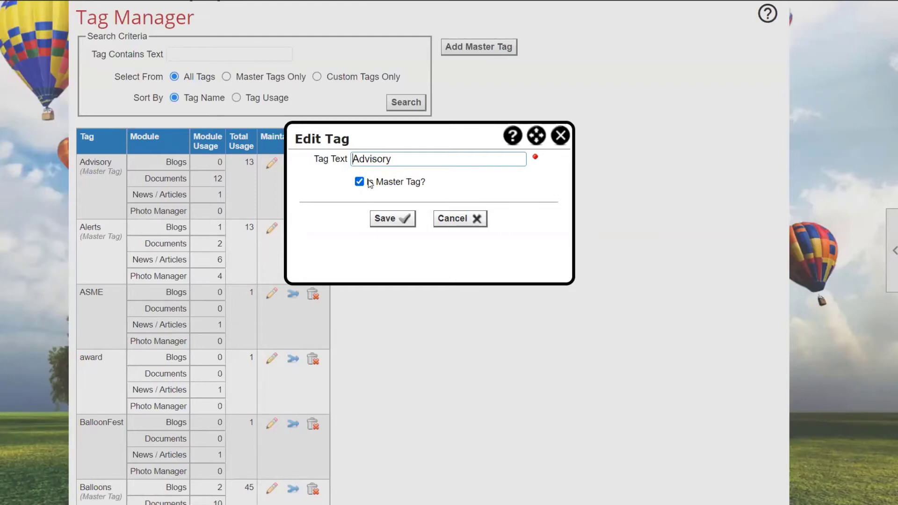
{"action": "left_click", "coordinate": [560, 136]}
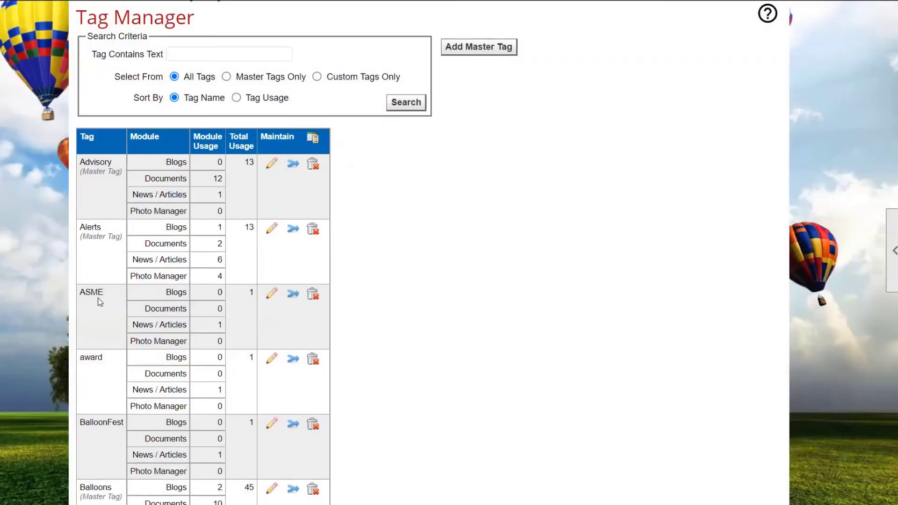
{"action": "left_click", "coordinate": [272, 296]}
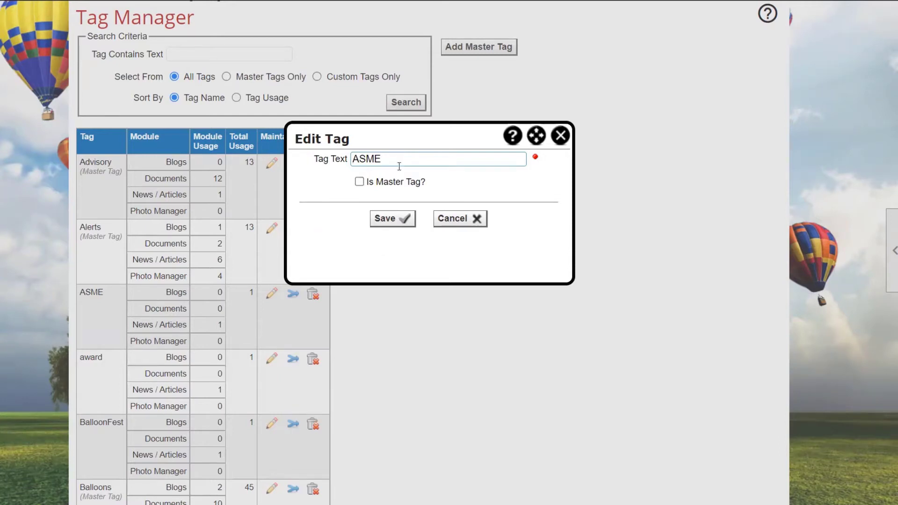
{"action": "left_click", "coordinate": [557, 140]}
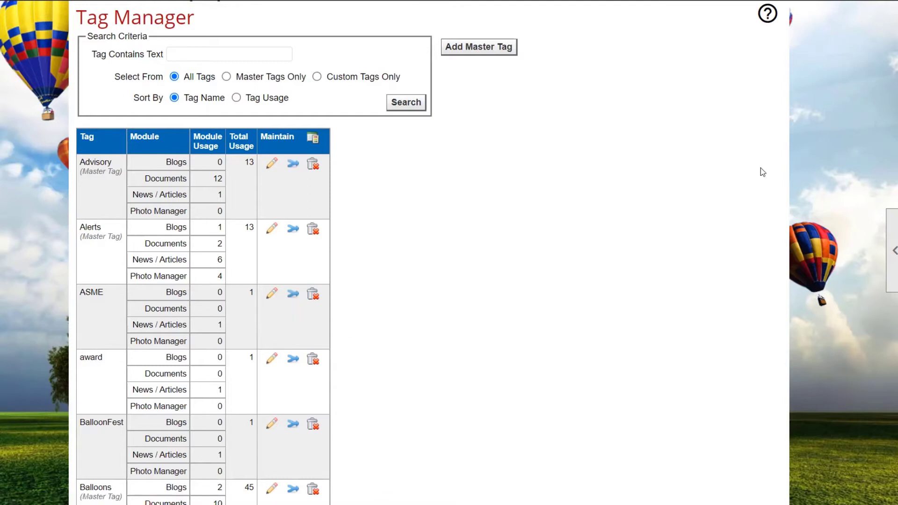
Merge the duplicate "work shop" tag into the "Workshop" tag, choosing the replacement from all tags, and save
{"action": "scroll", "coordinate": [876, 212], "scroll_direction": "down", "scroll_amount": 15}
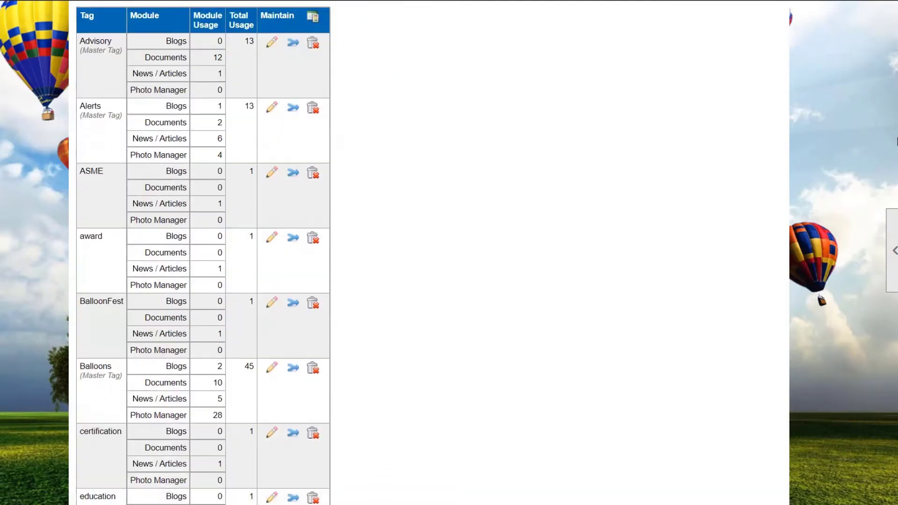
{"action": "scroll", "coordinate": [860, 255], "scroll_direction": "down", "scroll_amount": 15}
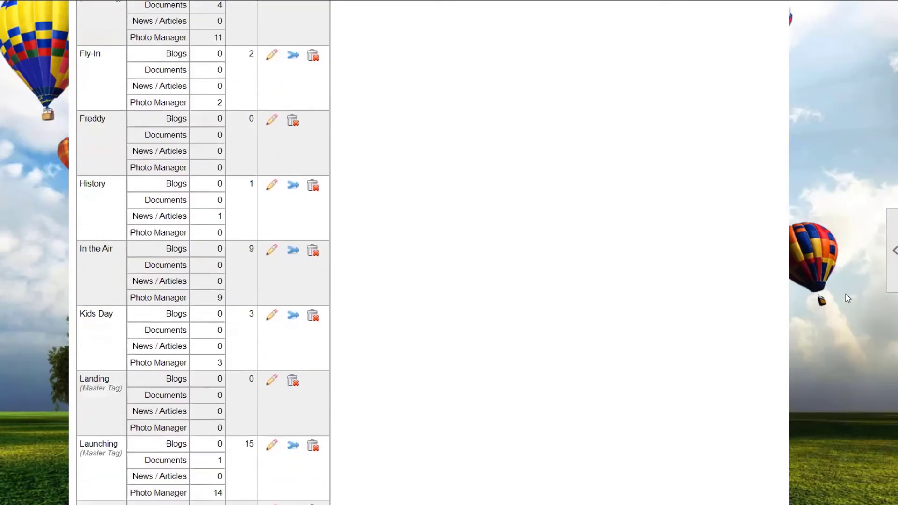
{"action": "scroll", "coordinate": [877, 421], "scroll_direction": "down", "scroll_amount": 5}
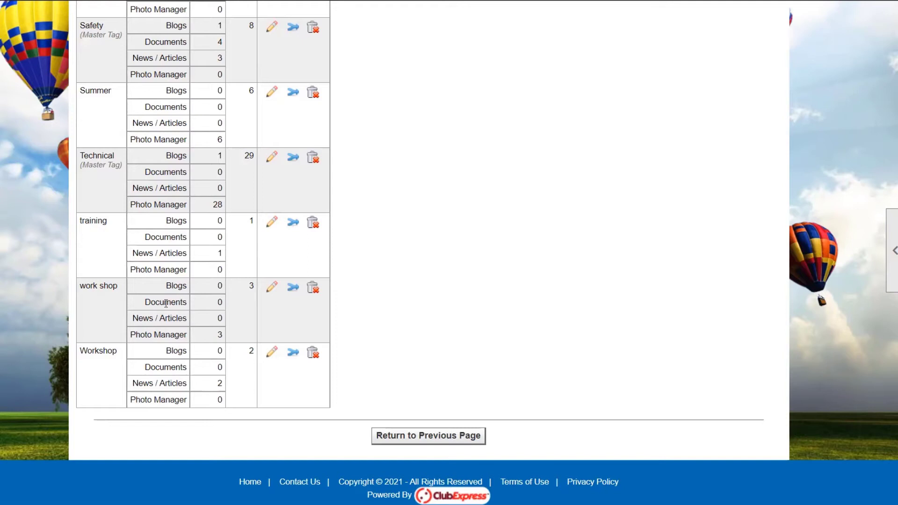
{"action": "left_click", "coordinate": [289, 290]}
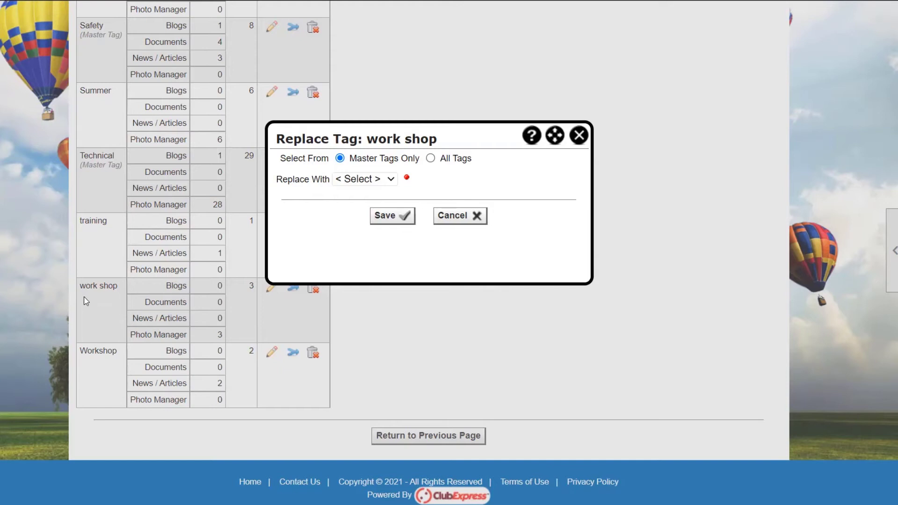
{"action": "left_click", "coordinate": [367, 181]}
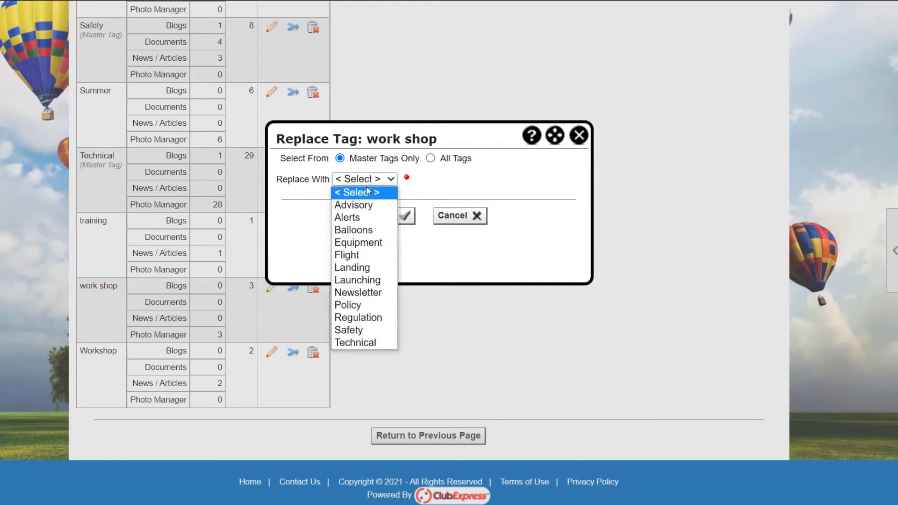
{"action": "left_click", "coordinate": [449, 174]}
{"action": "left_click", "coordinate": [459, 161]}
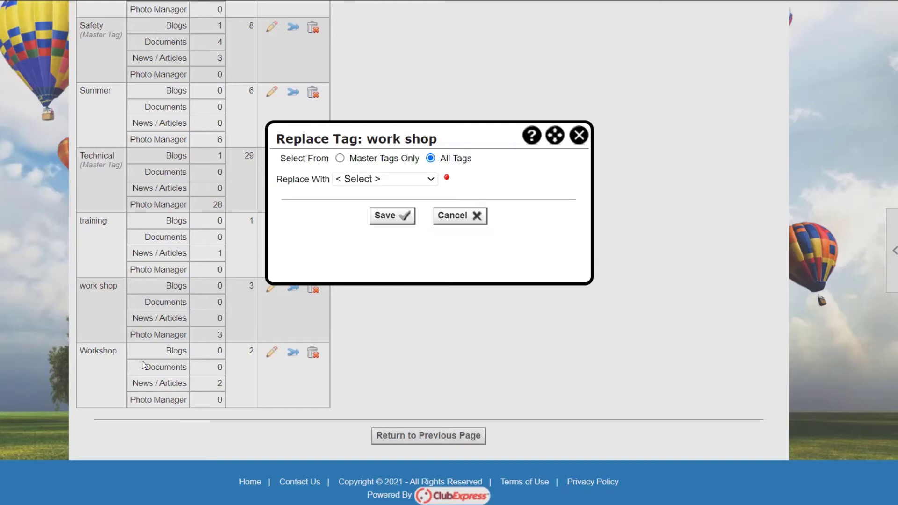
{"action": "left_click", "coordinate": [389, 180]}
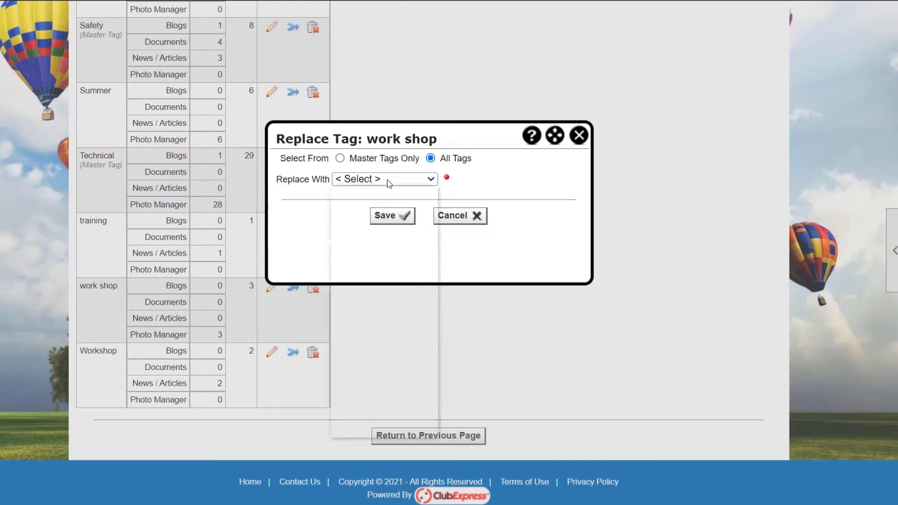
{"action": "scroll", "coordinate": [384, 305], "scroll_direction": "down", "scroll_amount": 4}
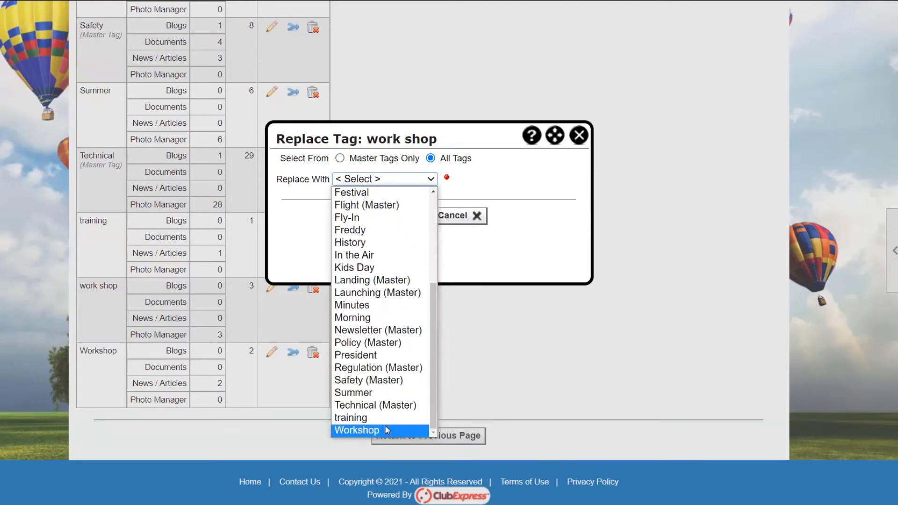
{"action": "left_click", "coordinate": [386, 430]}
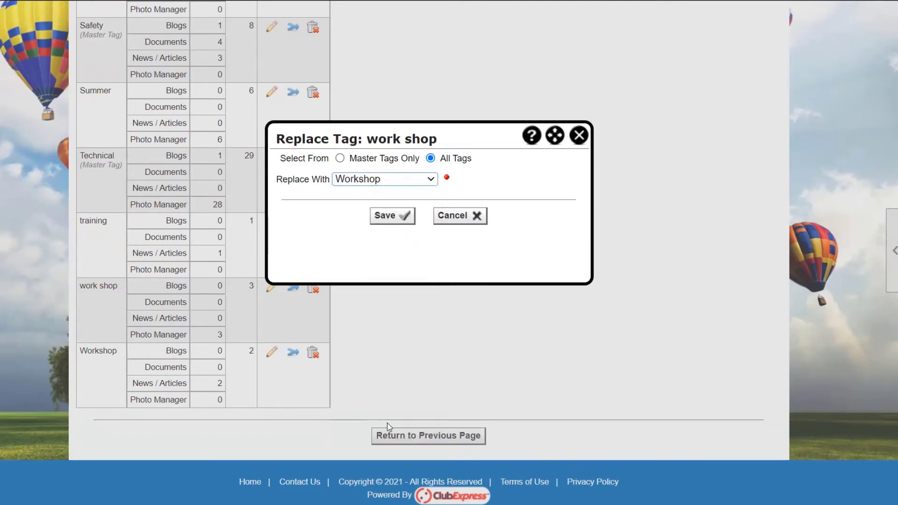
{"action": "left_click", "coordinate": [401, 224]}
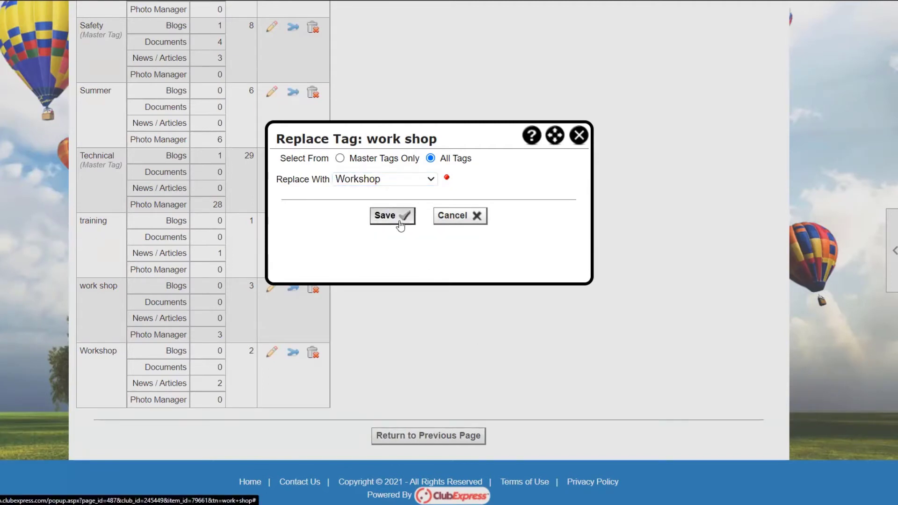
{"action": "left_click", "coordinate": [391, 219]}
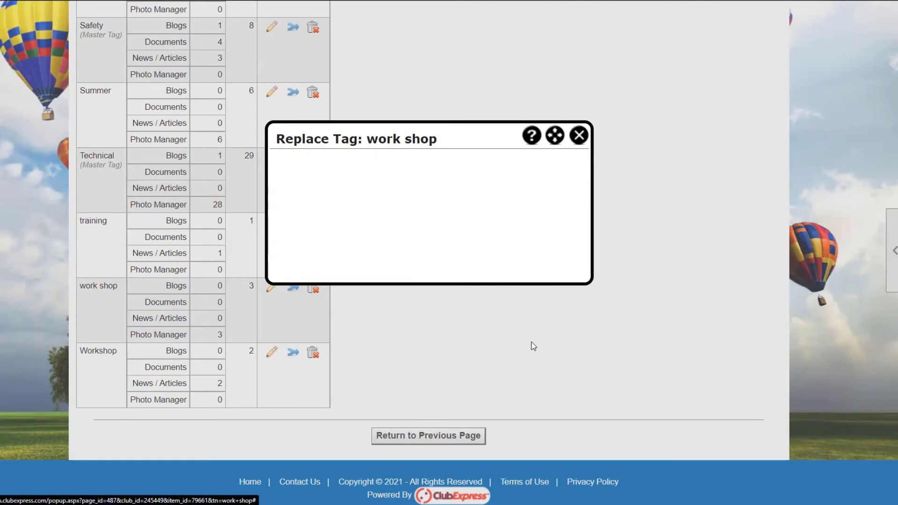
{"action": "left_click", "coordinate": [426, 340]}
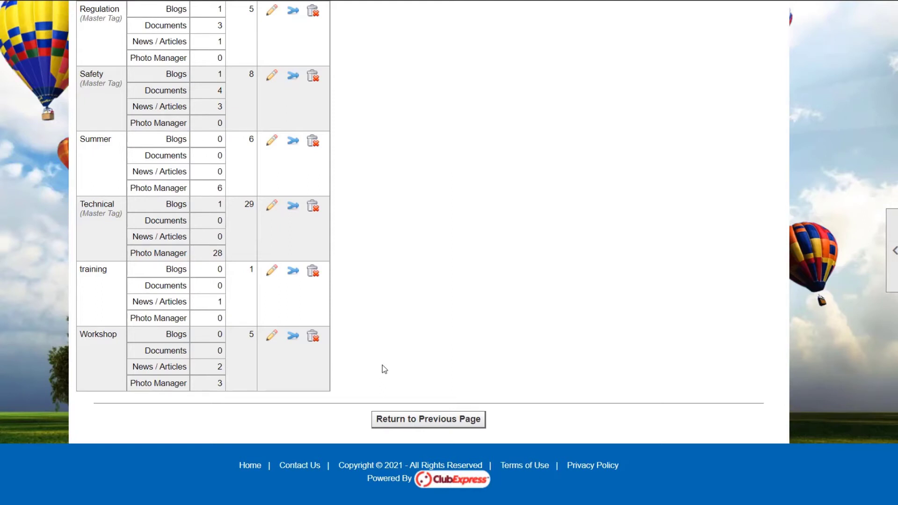
Add a new master tag with the text "Treasury" and save it
{"action": "scroll", "coordinate": [406, 248], "scroll_direction": "up", "scroll_amount": 5}
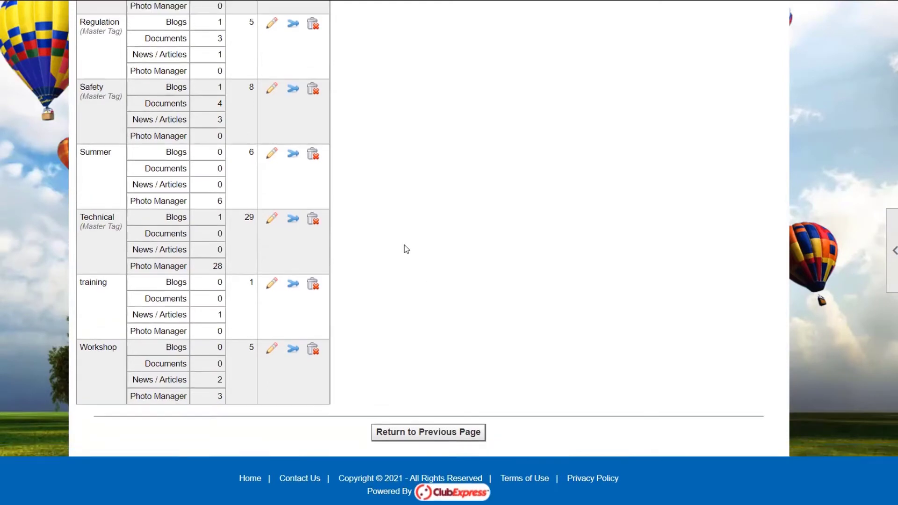
{"action": "scroll", "coordinate": [406, 249], "scroll_direction": "up", "scroll_amount": 13}
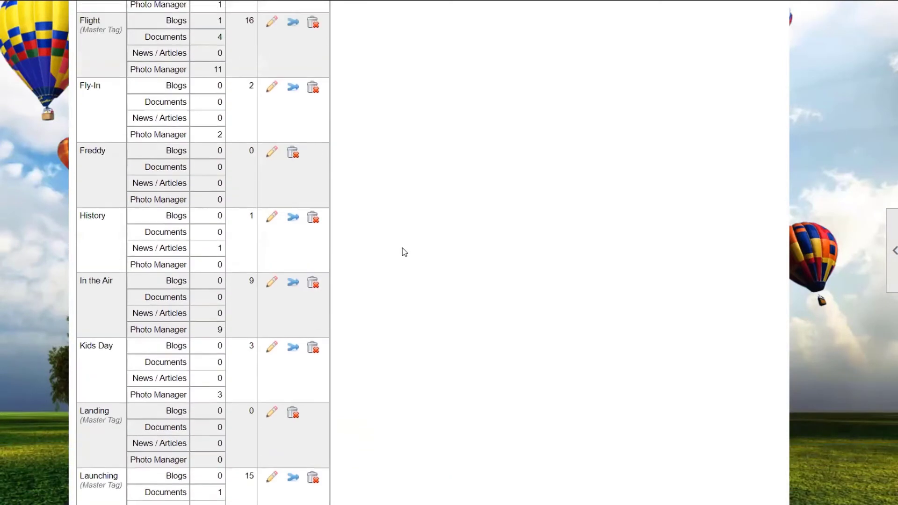
{"action": "scroll", "coordinate": [404, 252], "scroll_direction": "up", "scroll_amount": 12}
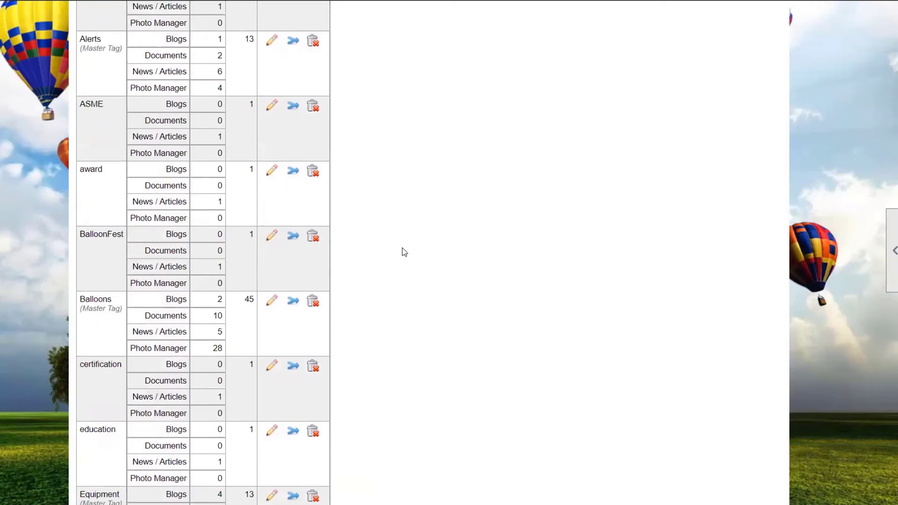
{"action": "scroll", "coordinate": [401, 248], "scroll_direction": "up", "scroll_amount": 3}
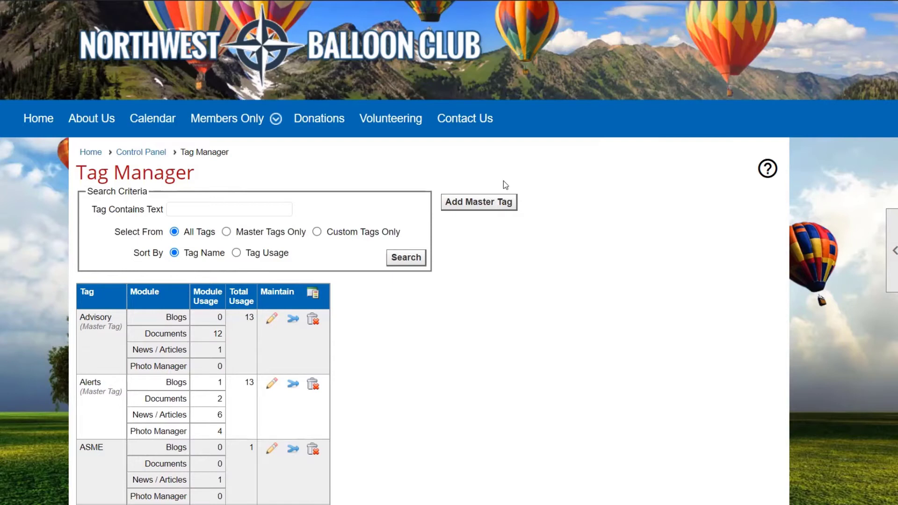
{"action": "left_click", "coordinate": [495, 211]}
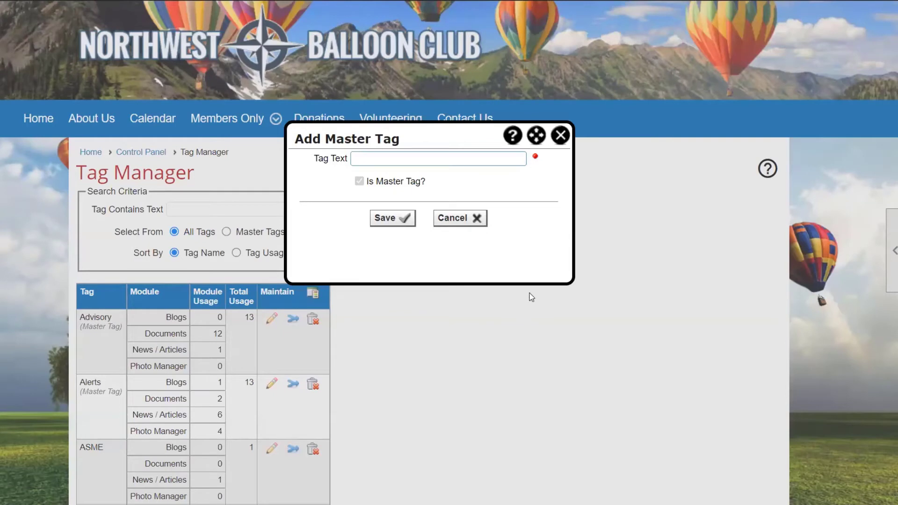
{"action": "type", "text": "Tres"}
{"action": "key", "text": "BackSpace"}
{"action": "type", "text": "asury"}
{"action": "left_click", "coordinate": [405, 224]}
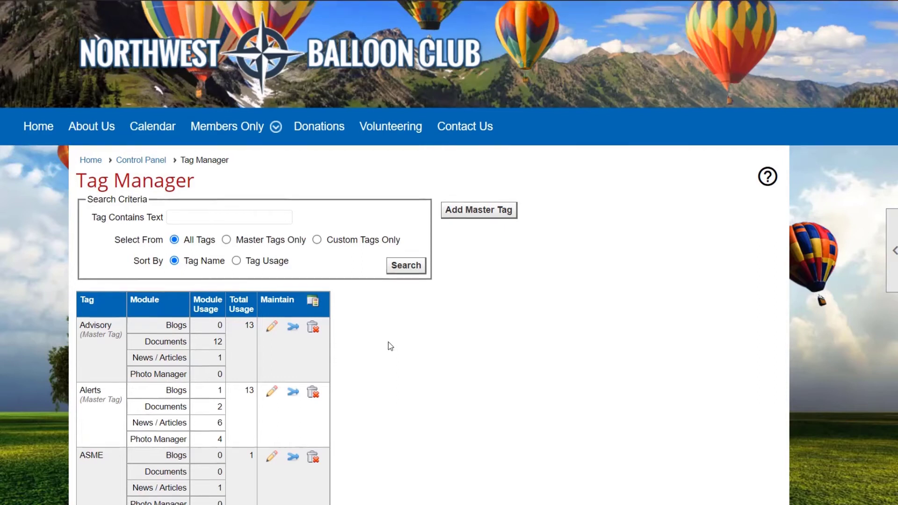
Return to the Control Panel and open the Documents Manager to reach its tag management option
{"action": "scroll", "coordinate": [388, 344], "scroll_direction": "up", "scroll_amount": 3}
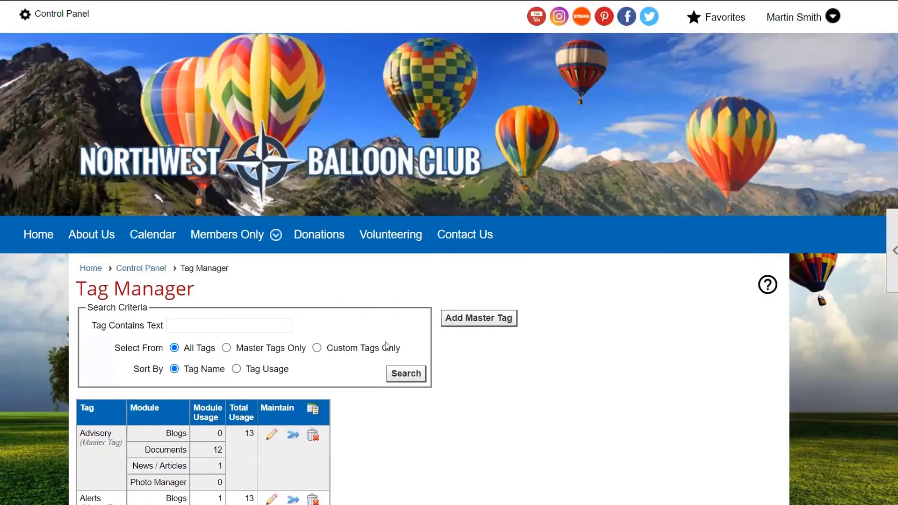
{"action": "left_click", "coordinate": [84, 22]}
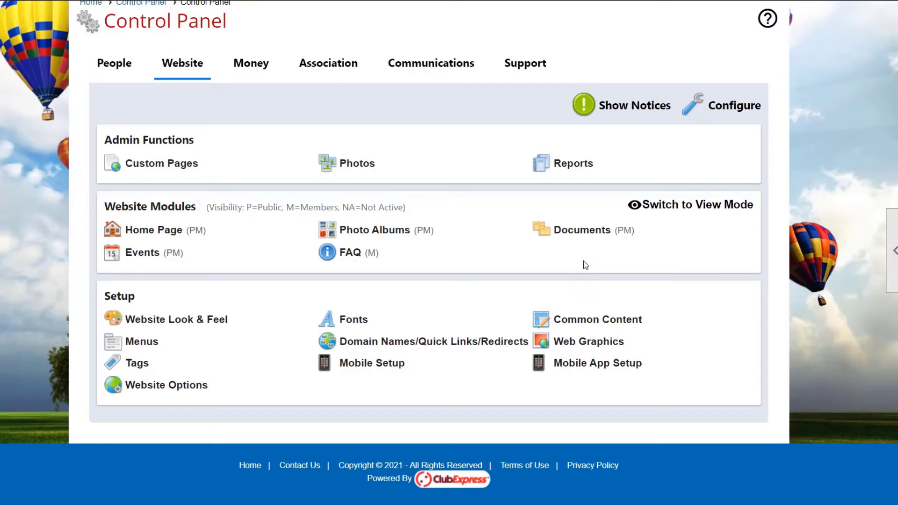
{"action": "left_click", "coordinate": [595, 235]}
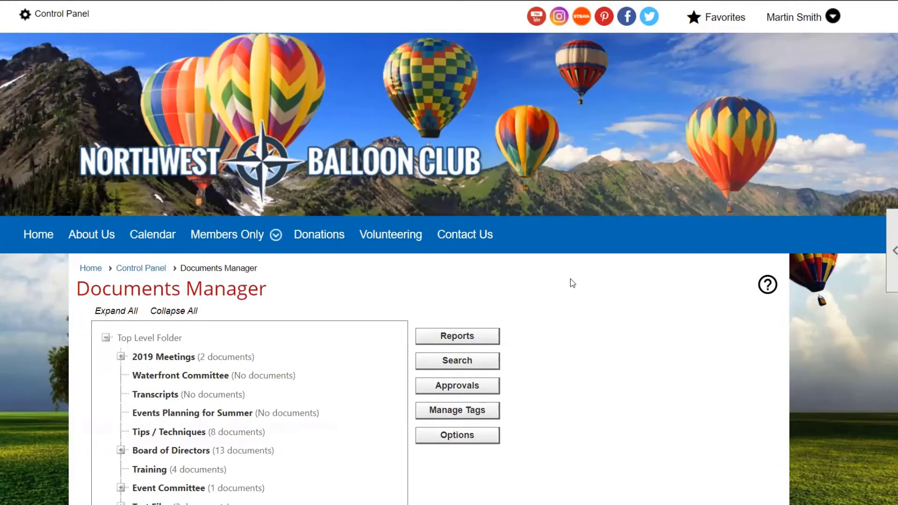
{"action": "scroll", "coordinate": [576, 286], "scroll_direction": "down", "scroll_amount": 2}
{"action": "scroll", "coordinate": [578, 289], "scroll_direction": "down", "scroll_amount": 3}
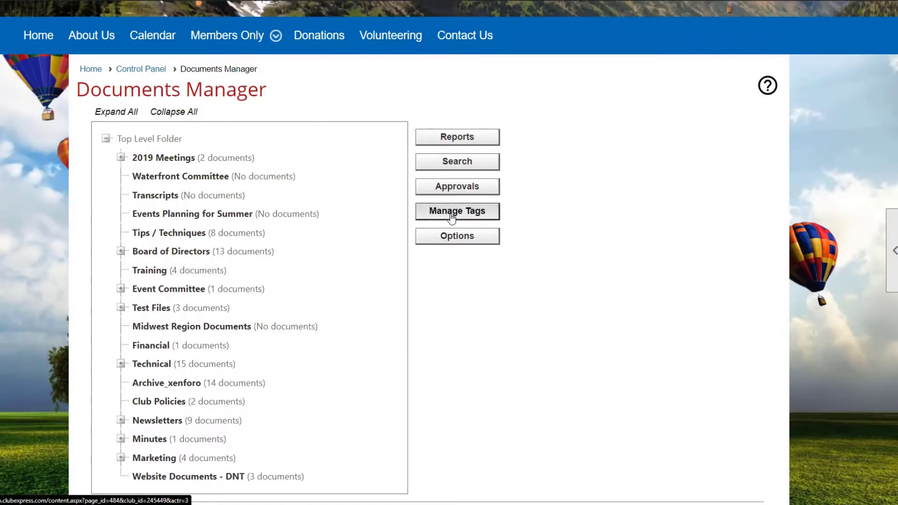
View the Tag Manager reached from the Documents Manager, go back, and review the documents module's options, closing them without saving
{"action": "left_click", "coordinate": [450, 218]}
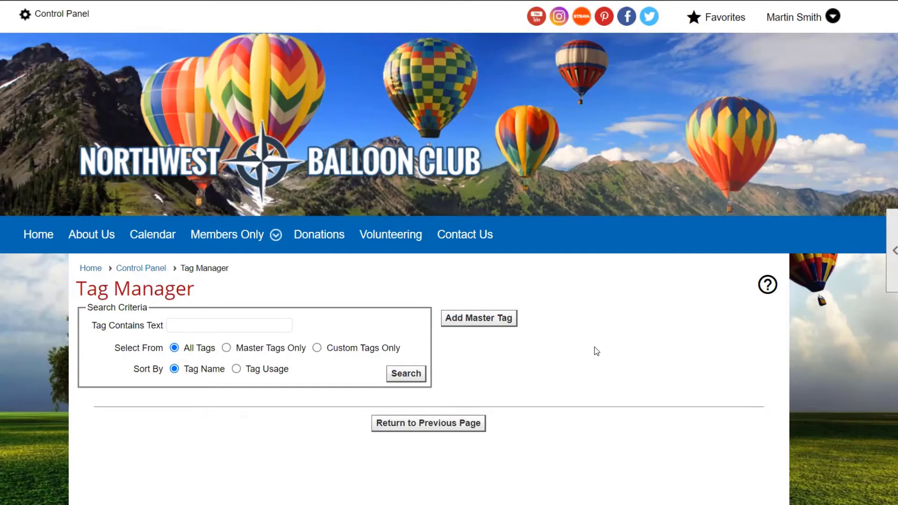
{"action": "key", "text": "alt+Left"}
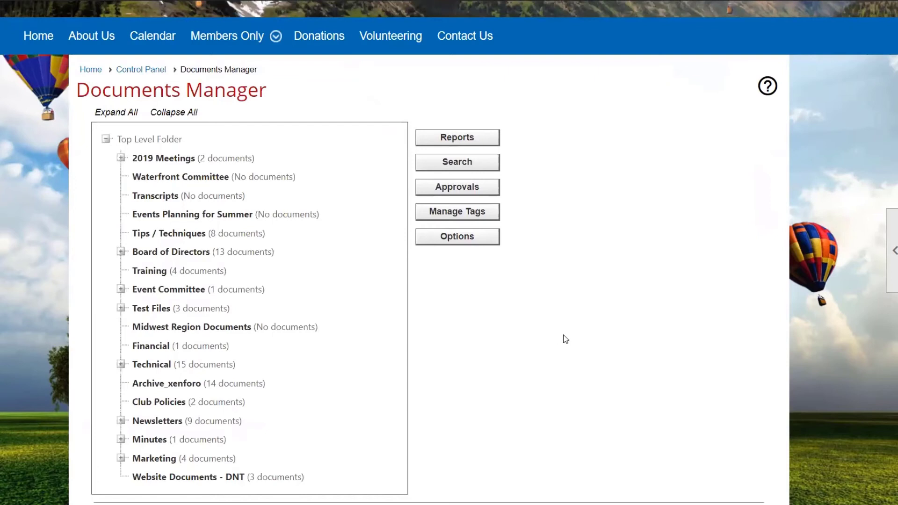
{"action": "left_click", "coordinate": [452, 247]}
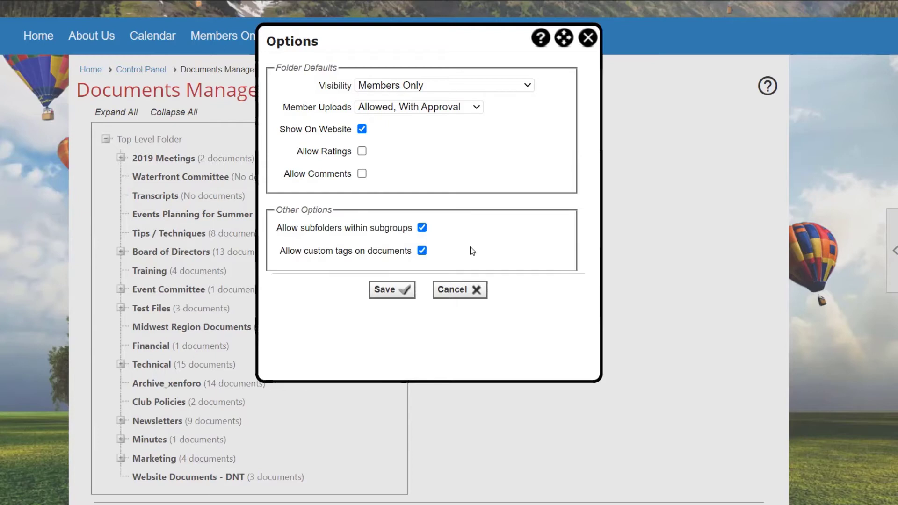
{"action": "left_click", "coordinate": [472, 295]}
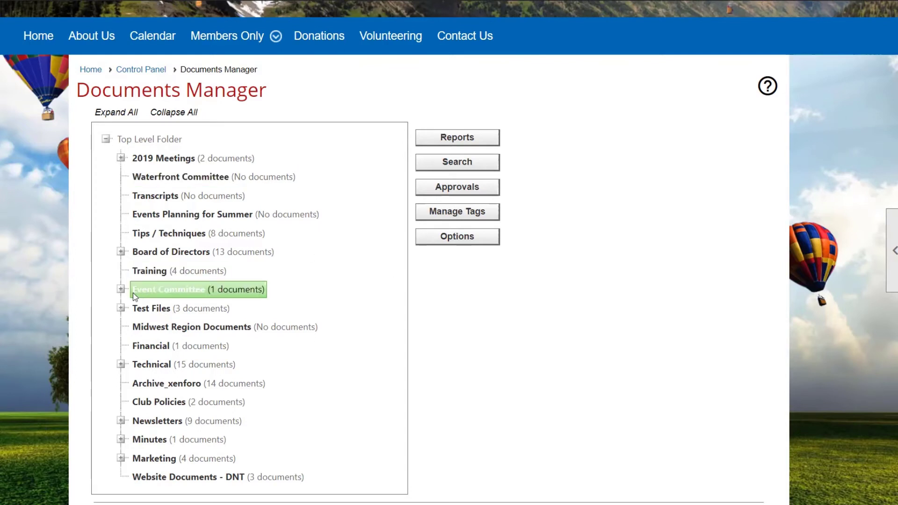
Expand the Newsletters folder in the Documents Manager and view the documents in its Current Newsletters subfolder
{"action": "scroll", "coordinate": [217, 330], "scroll_direction": "down", "scroll_amount": 2}
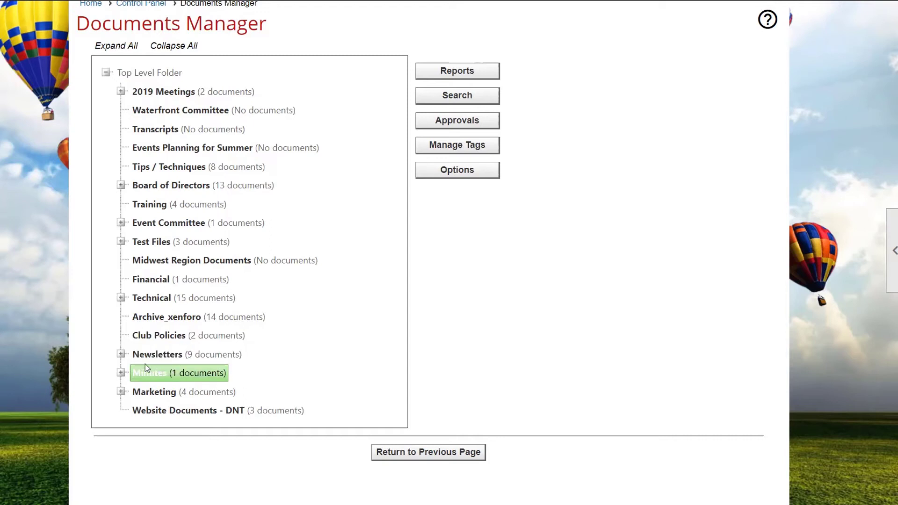
{"action": "left_click", "coordinate": [121, 355]}
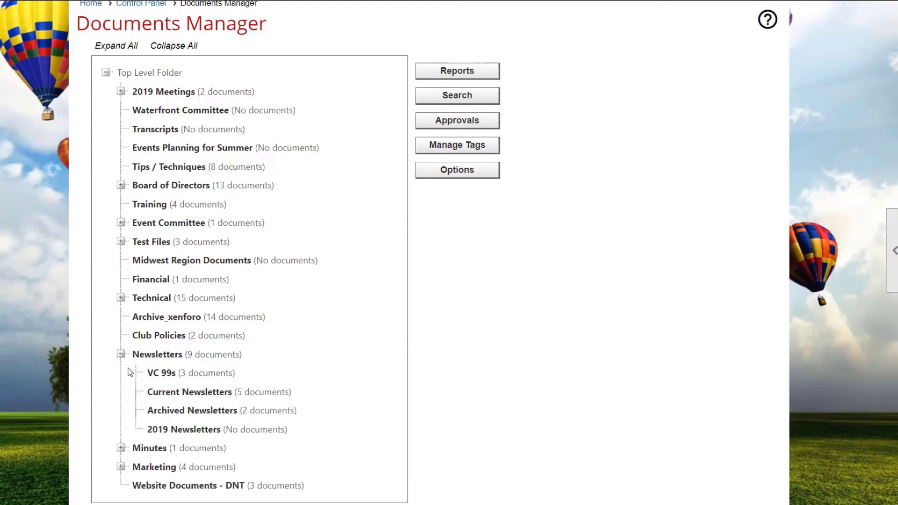
{"action": "left_click", "coordinate": [195, 397]}
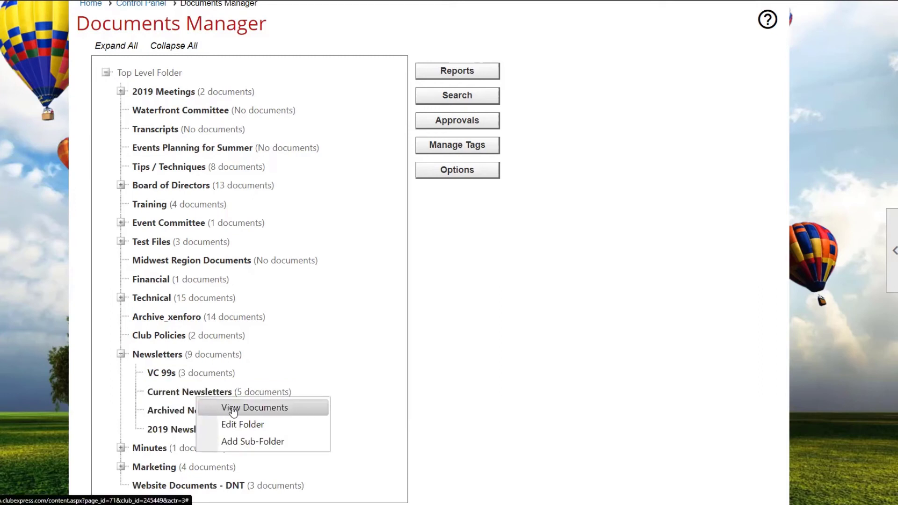
{"action": "left_click", "coordinate": [233, 409]}
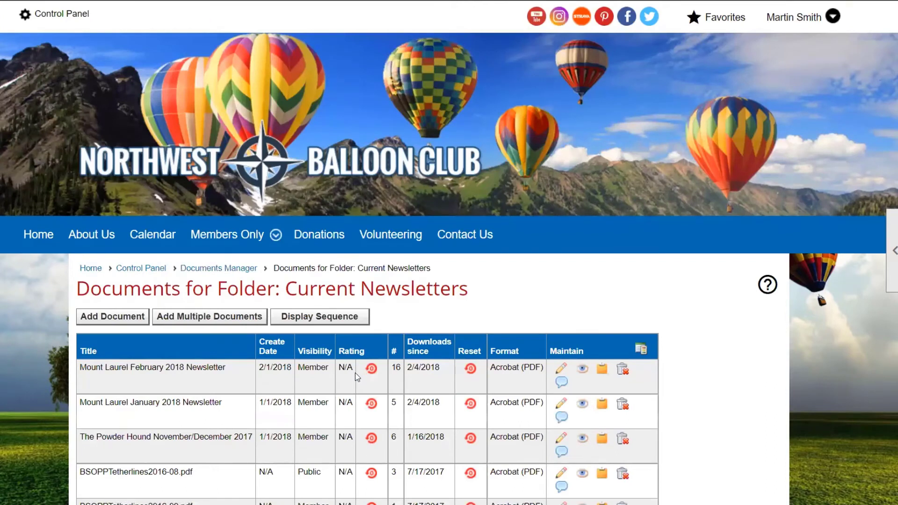
{"action": "scroll", "coordinate": [355, 372], "scroll_direction": "down", "scroll_amount": 3}
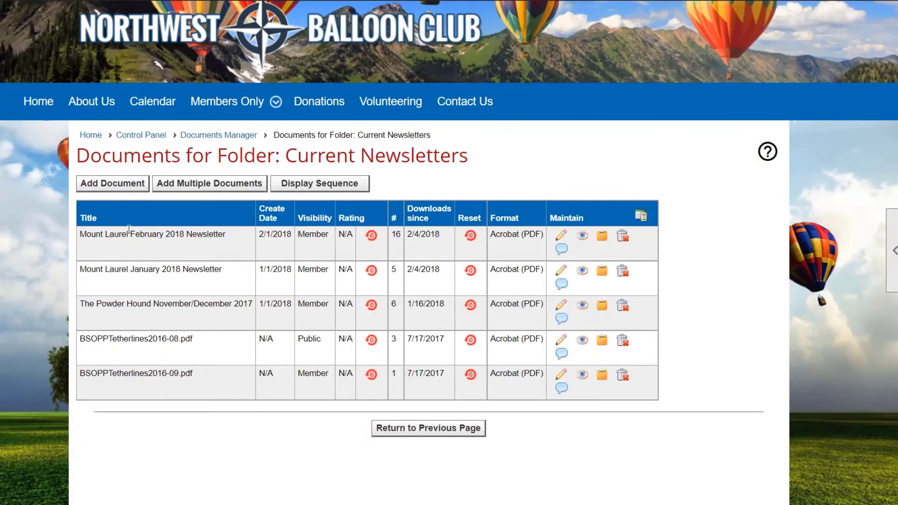
Start adding a document to the Current Newsletters folder and enter the title "July Newsletter"
{"action": "left_click", "coordinate": [136, 187]}
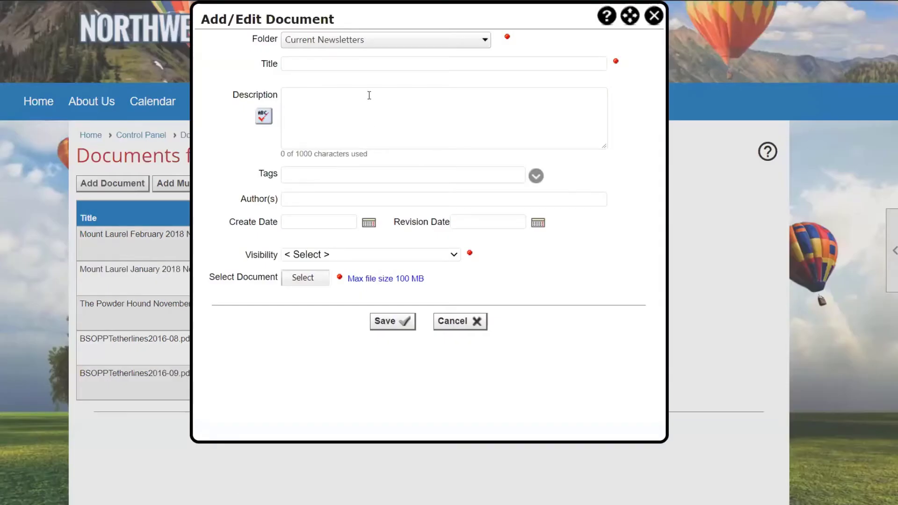
{"action": "left_click", "coordinate": [302, 63]}
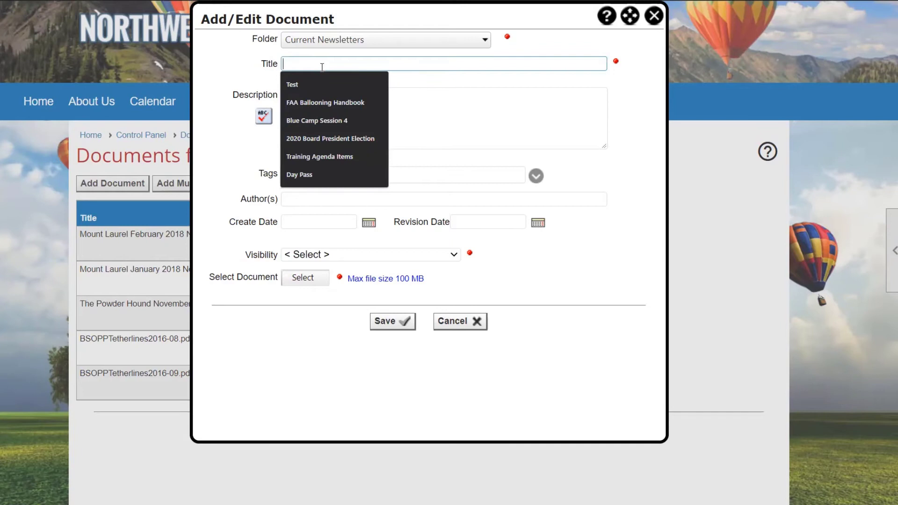
{"action": "type", "text": "July "}
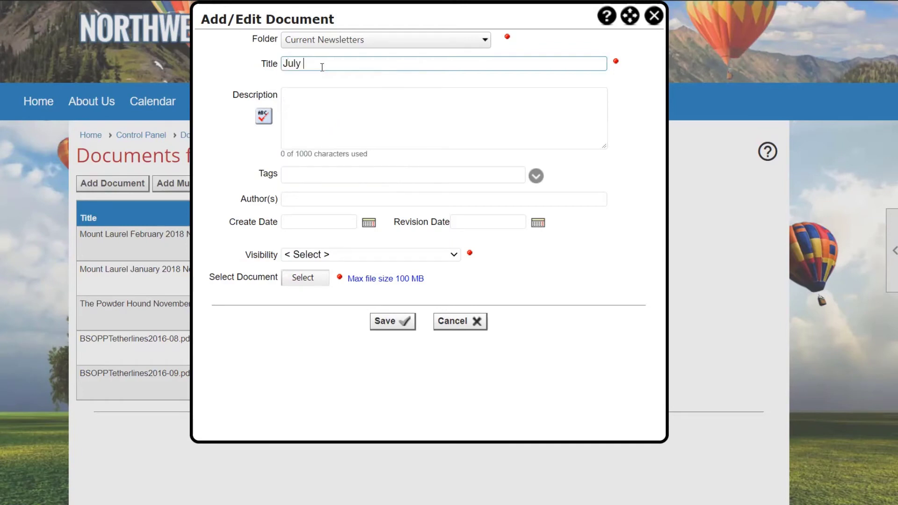
{"action": "type", "text": "Newsletter"}
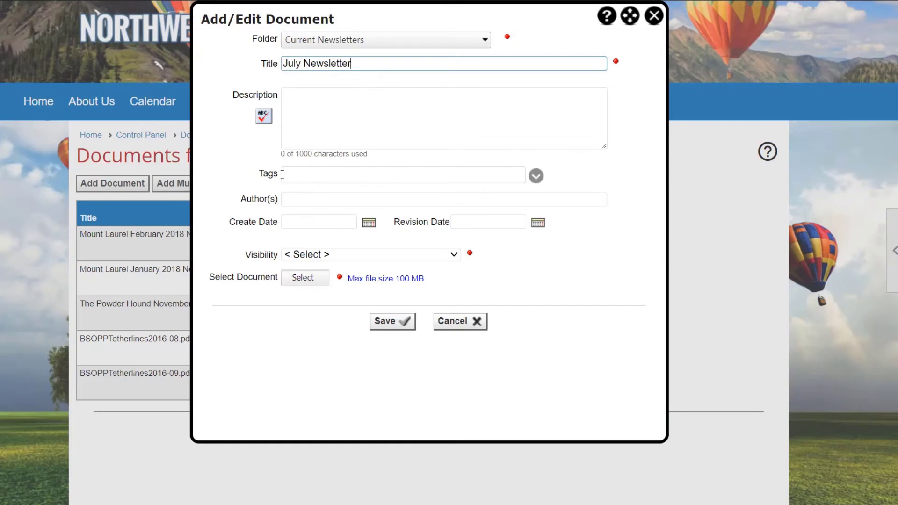
Assign the existing master tags "Newsletter" and "Equipment" to the new document
{"action": "left_click", "coordinate": [536, 177]}
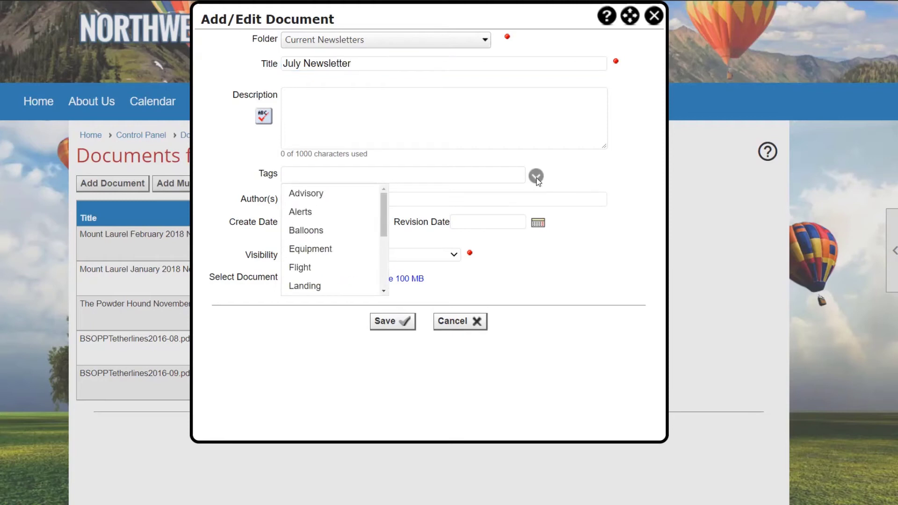
{"action": "mouse_move", "coordinate": [383, 201]}
{"action": "left_mouse_down"}
{"action": "mouse_move", "coordinate": [383, 262]}
{"action": "mouse_move", "coordinate": [386, 197]}
{"action": "left_mouse_up"}
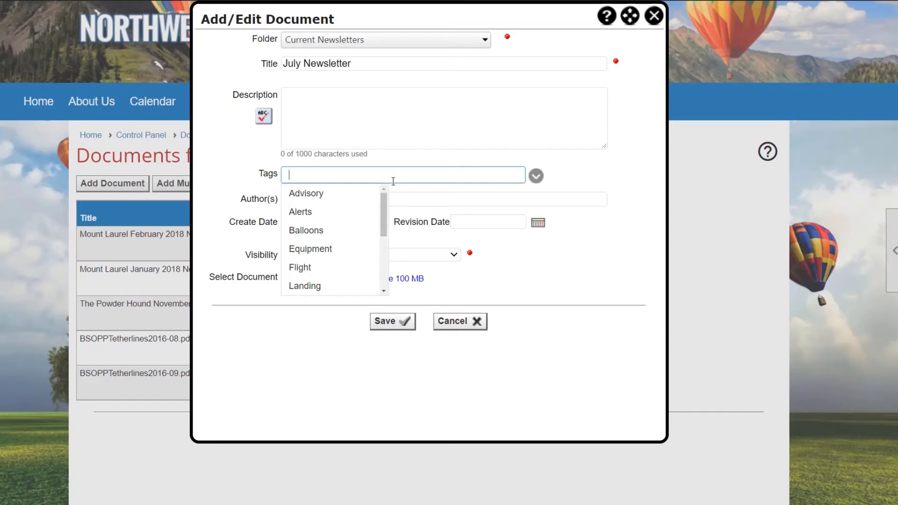
{"action": "left_click", "coordinate": [393, 177]}
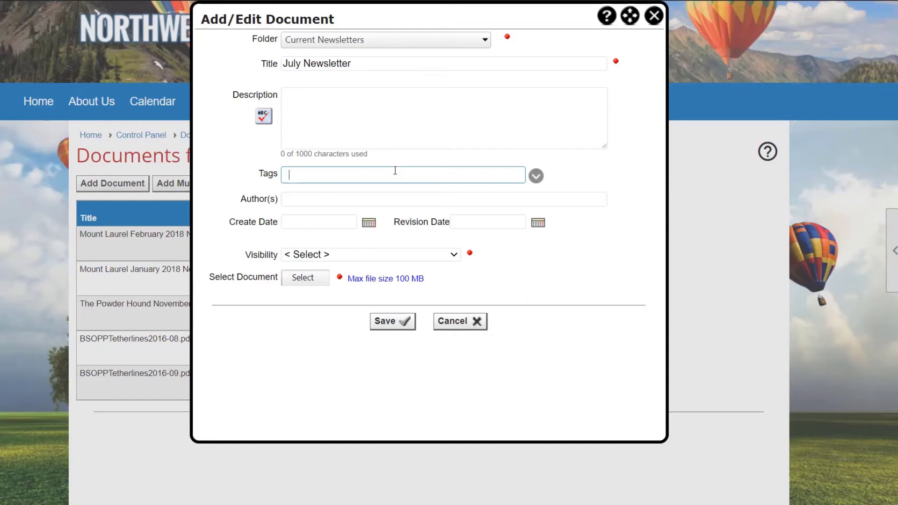
{"action": "type", "text": "N"}
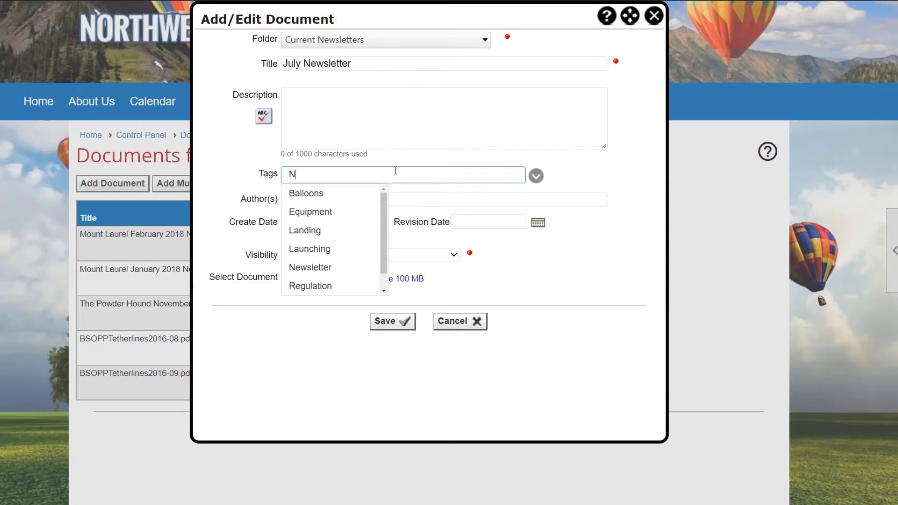
{"action": "left_click", "coordinate": [301, 268]}
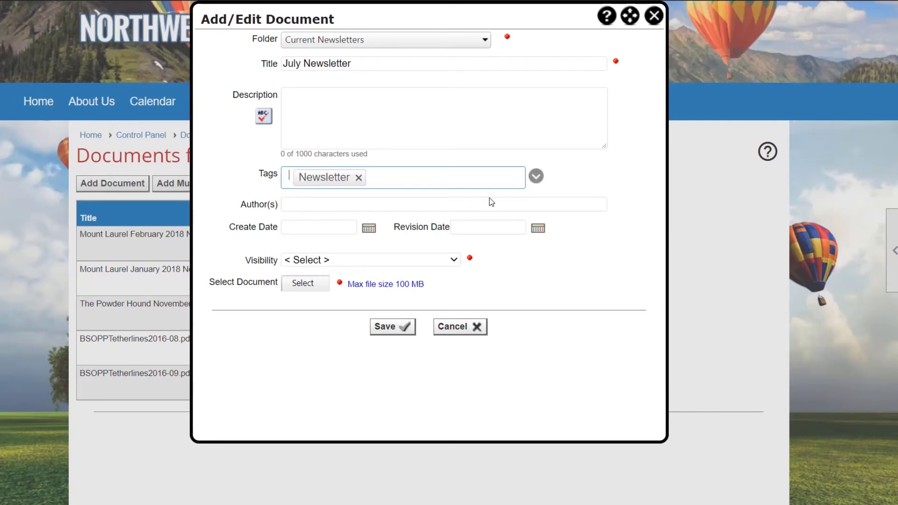
{"action": "type", "text": "e"}
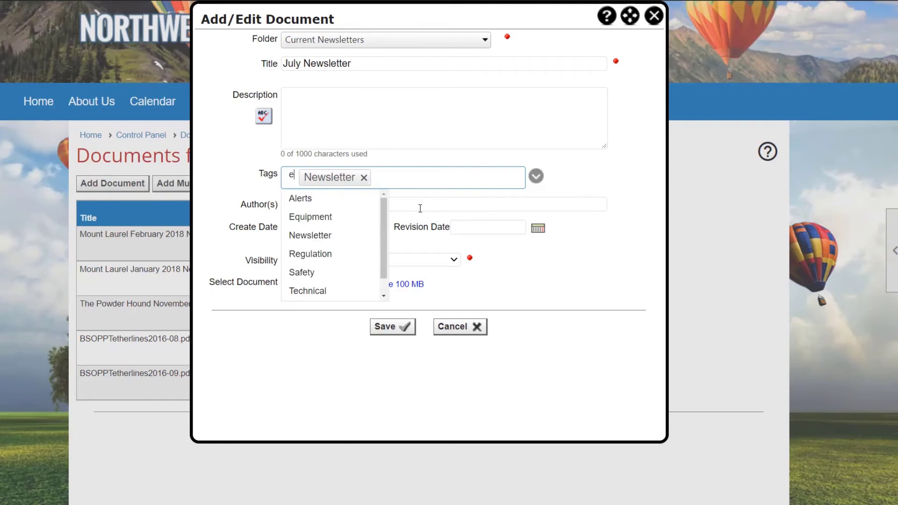
{"action": "left_click", "coordinate": [346, 217]}
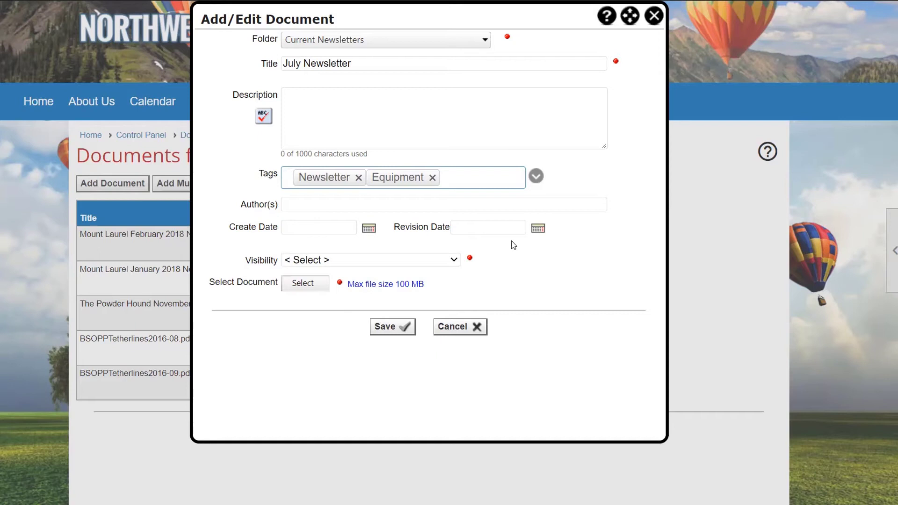
Add the custom tag "Silk" to the new document and close the form without saving
{"action": "type", "text": "Silk"}
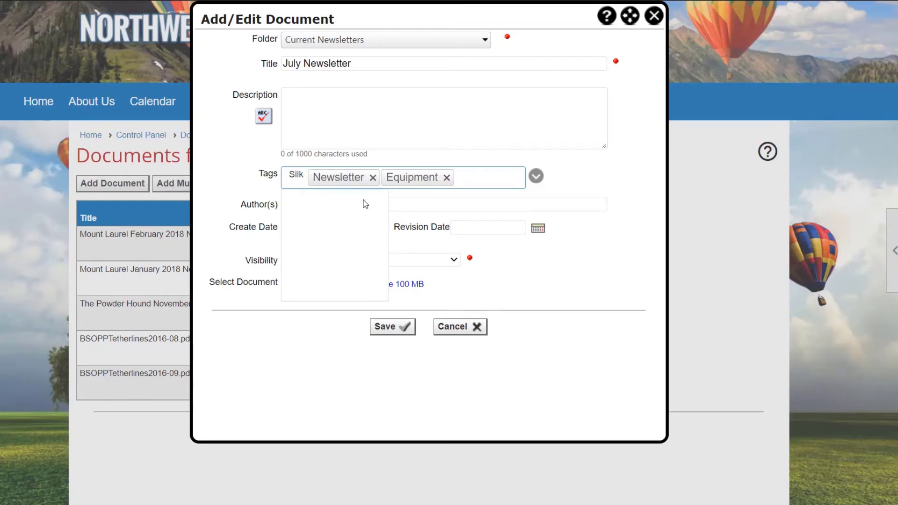
{"action": "key", "text": "Return"}
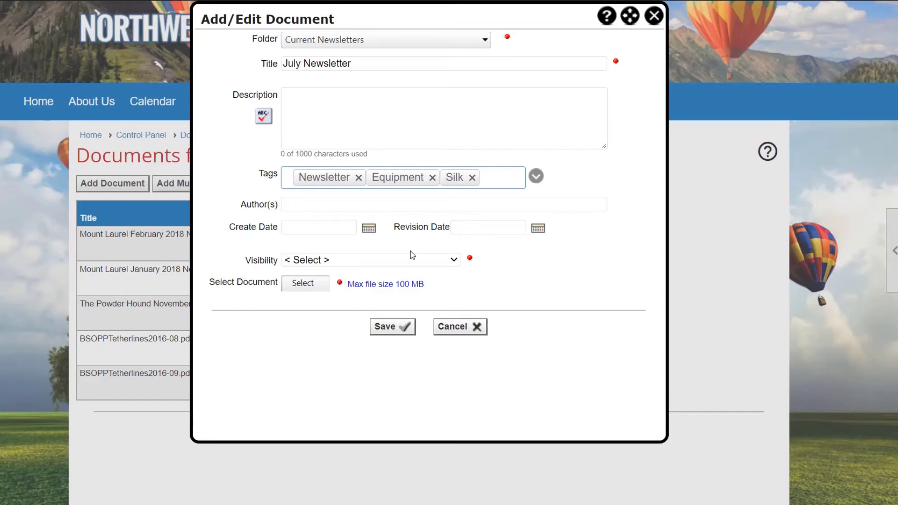
{"action": "left_click", "coordinate": [657, 25]}
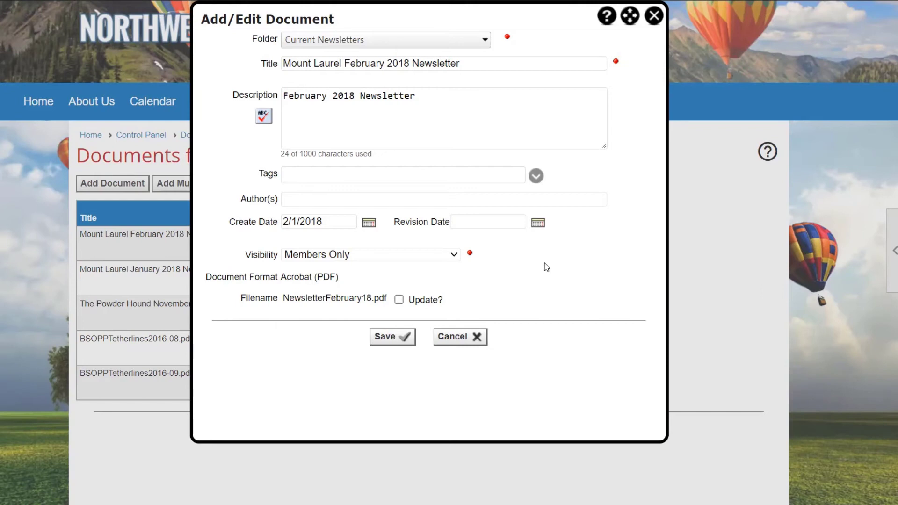
Assign the "Treasury" tag to the Mount Laurel February 2018 Newsletter document and save the changes
{"action": "left_click", "coordinate": [340, 176]}
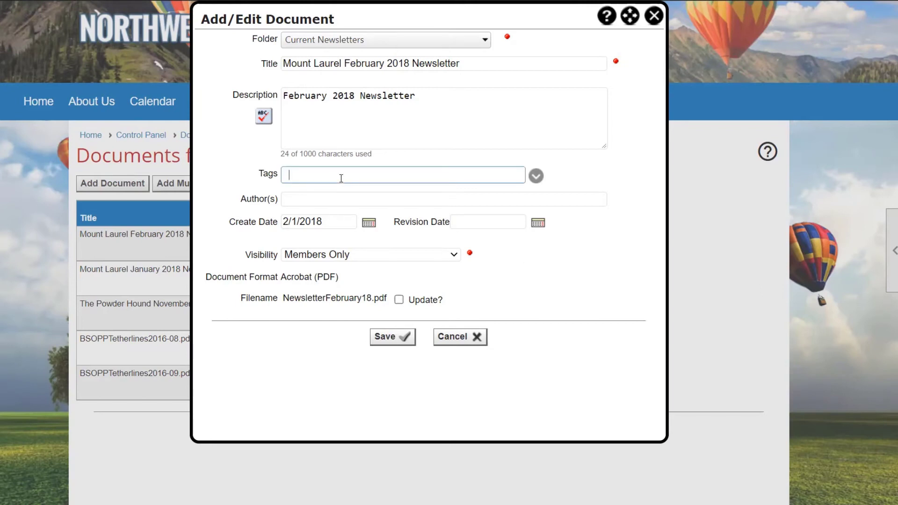
{"action": "left_click", "coordinate": [537, 176]}
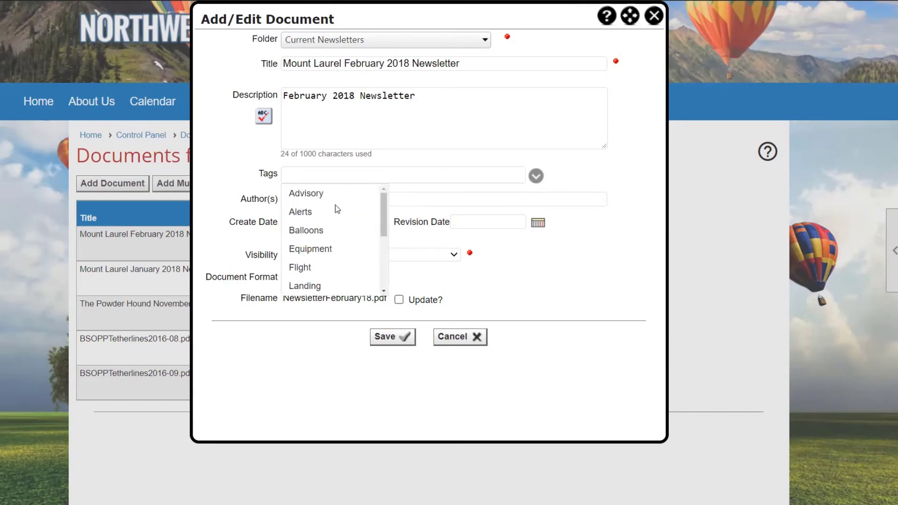
{"action": "scroll", "coordinate": [319, 226], "scroll_direction": "down", "scroll_amount": 1}
{"action": "scroll", "coordinate": [320, 234], "scroll_direction": "down", "scroll_amount": 4}
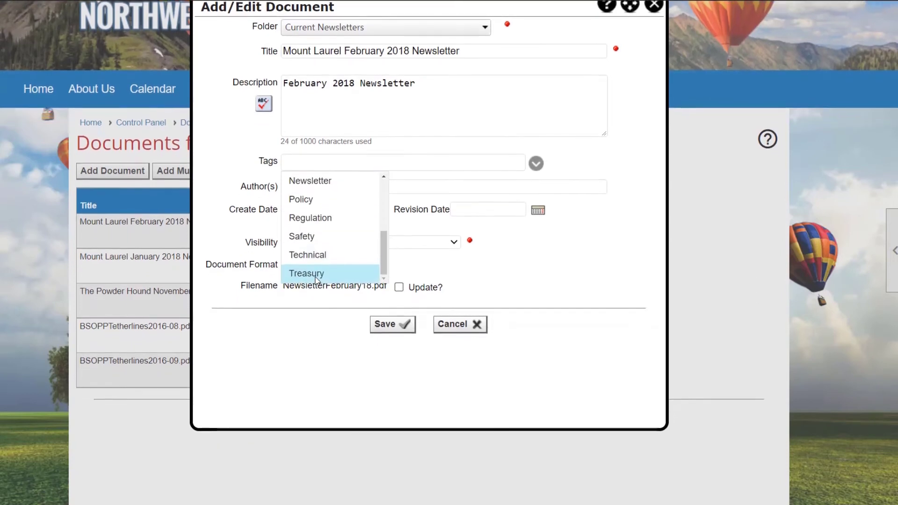
{"action": "left_click", "coordinate": [319, 271]}
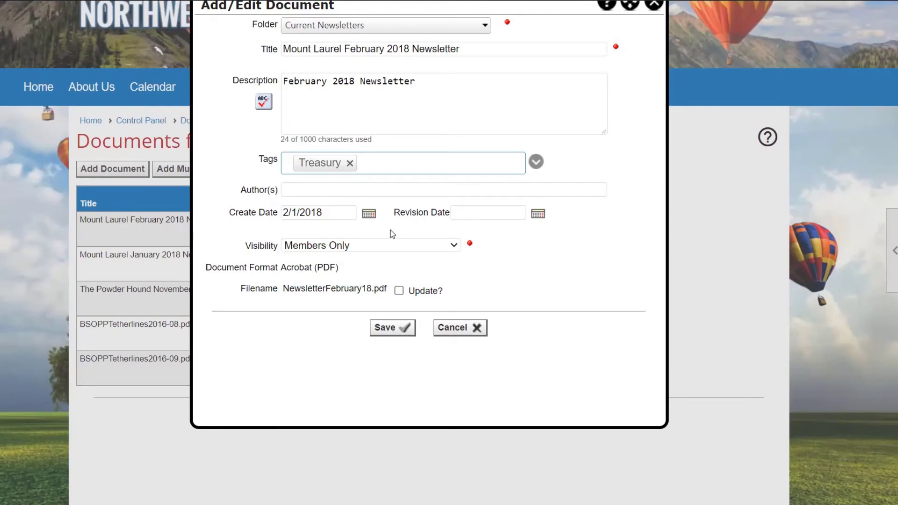
{"action": "left_click", "coordinate": [391, 328]}
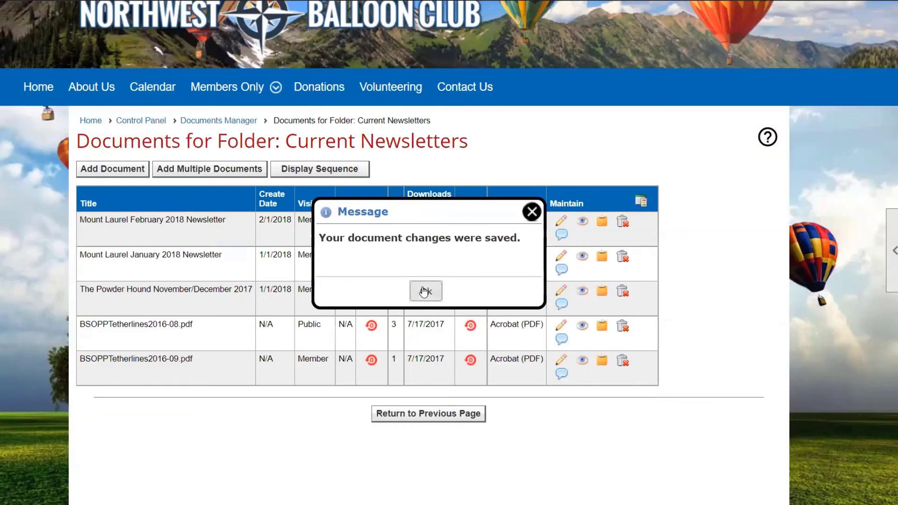
{"action": "left_click", "coordinate": [424, 291]}
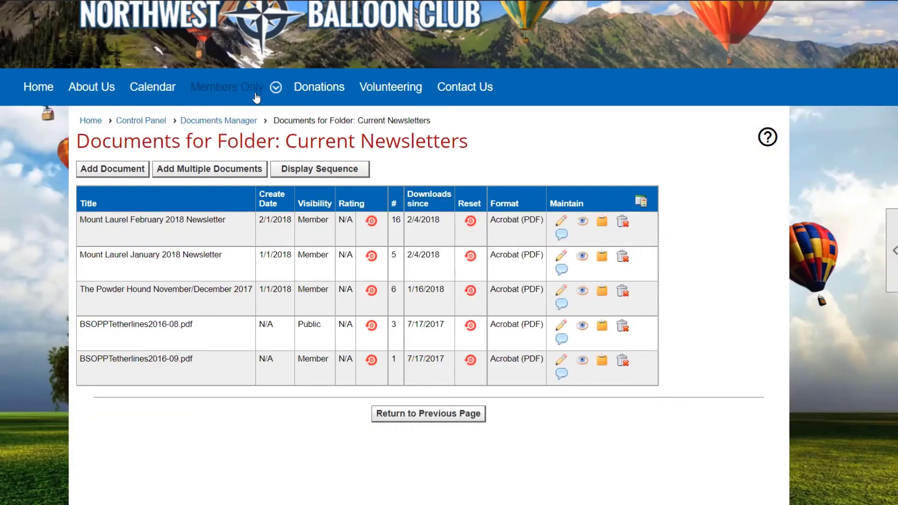
Open the members' documents area and bring up its document search form
{"action": "mouse_move", "coordinate": [257, 98]}
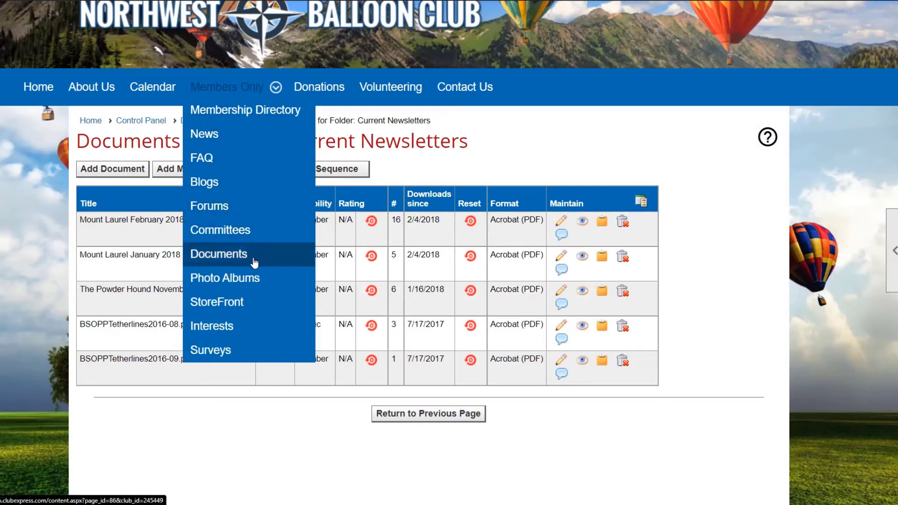
{"action": "left_click", "coordinate": [263, 260]}
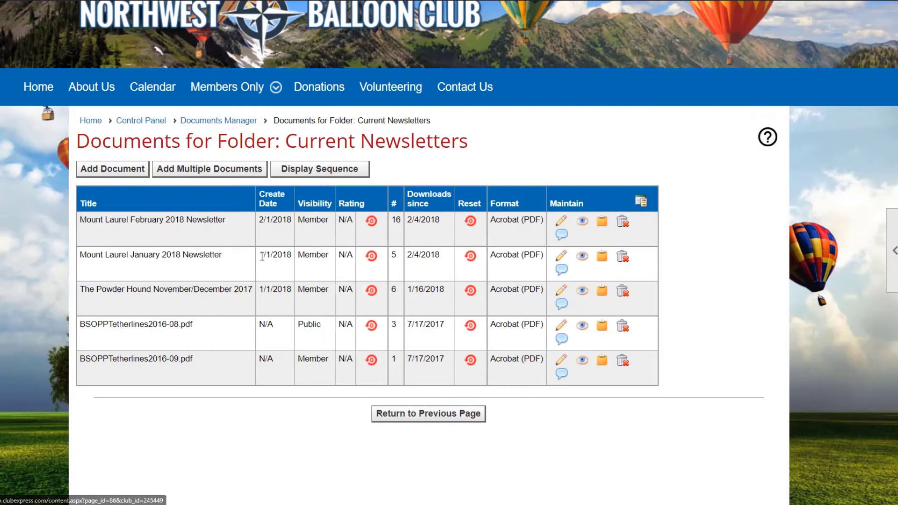
{"action": "scroll", "coordinate": [342, 279], "scroll_direction": "down", "scroll_amount": 3}
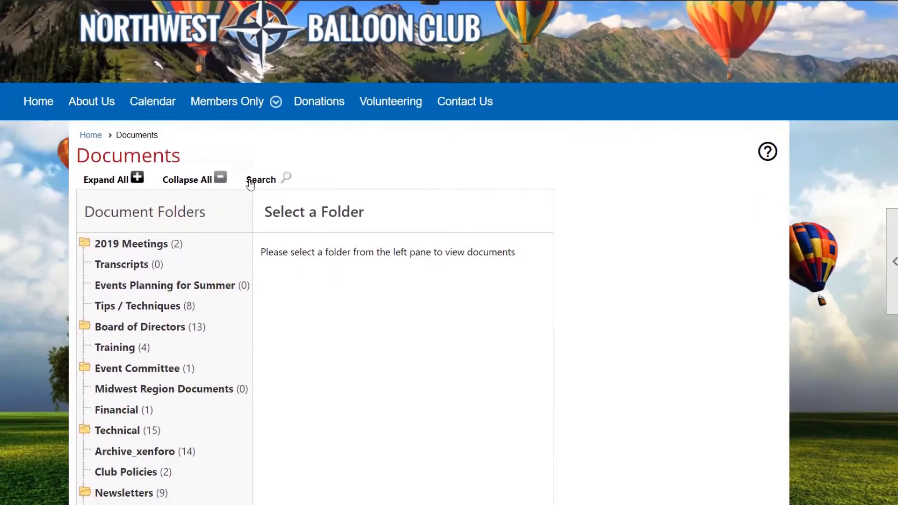
{"action": "left_click", "coordinate": [273, 182]}
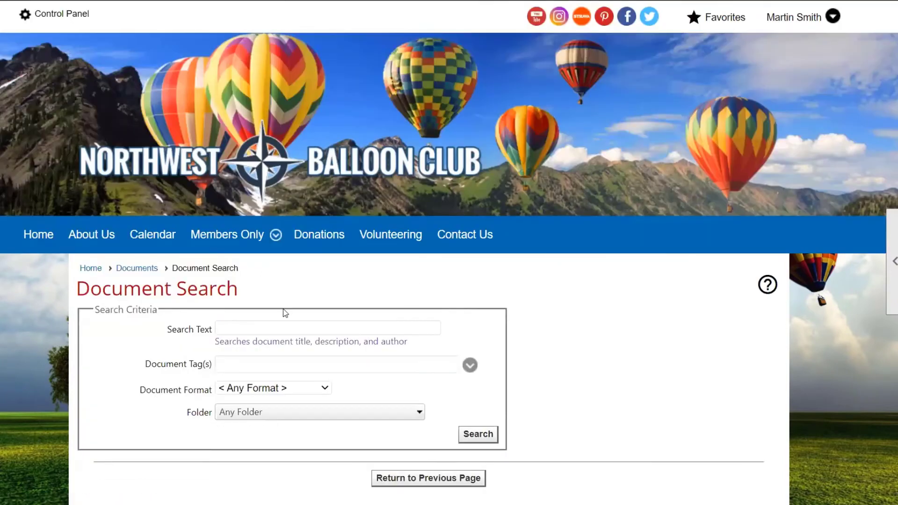
{"action": "scroll", "coordinate": [374, 315], "scroll_direction": "down", "scroll_amount": 3}
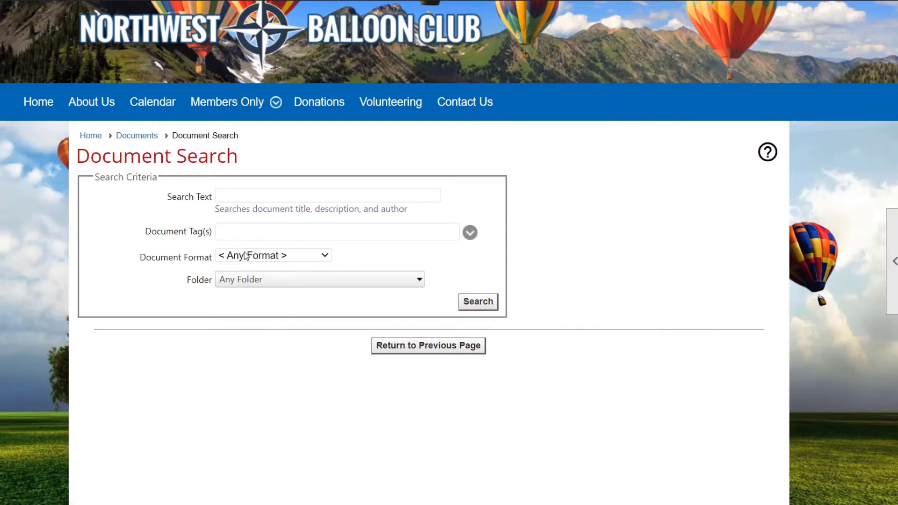
Search the members' documents for the tag "Advisory" and review the matching documents
{"action": "left_click", "coordinate": [252, 231]}
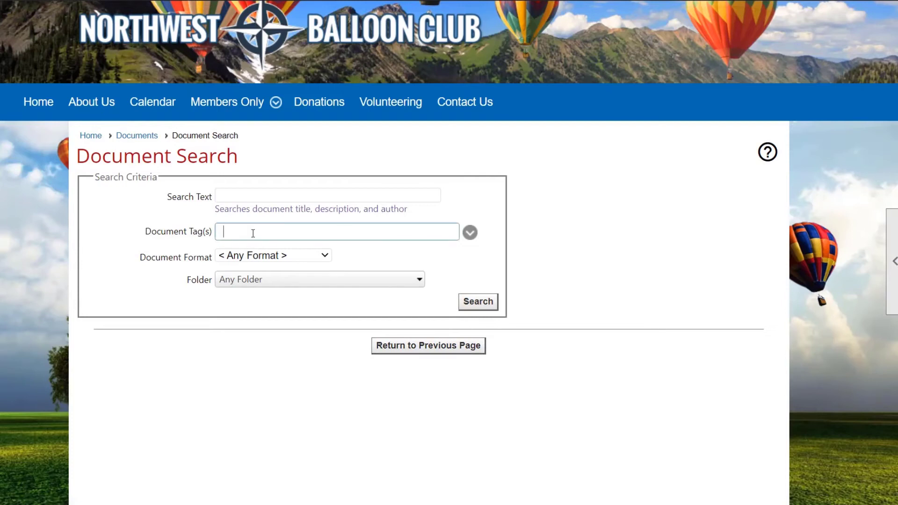
{"action": "type", "text": "advisor"}
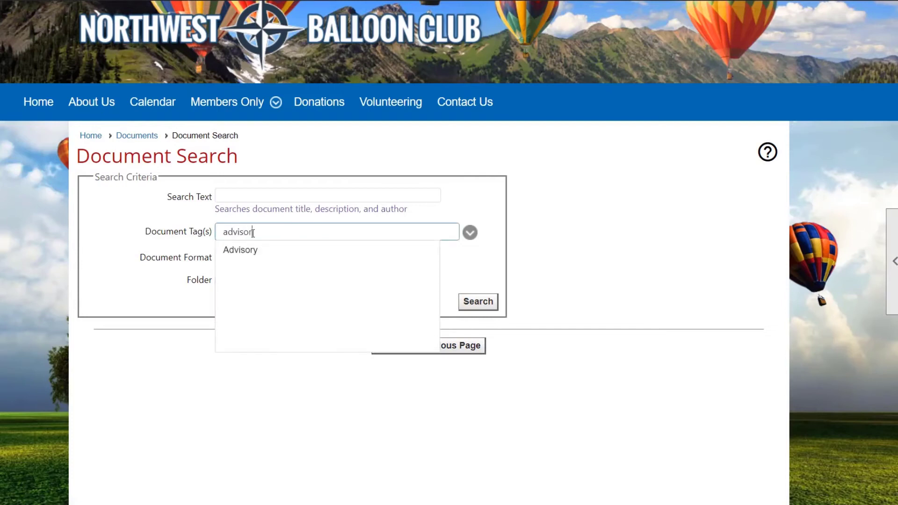
{"action": "type", "text": "y"}
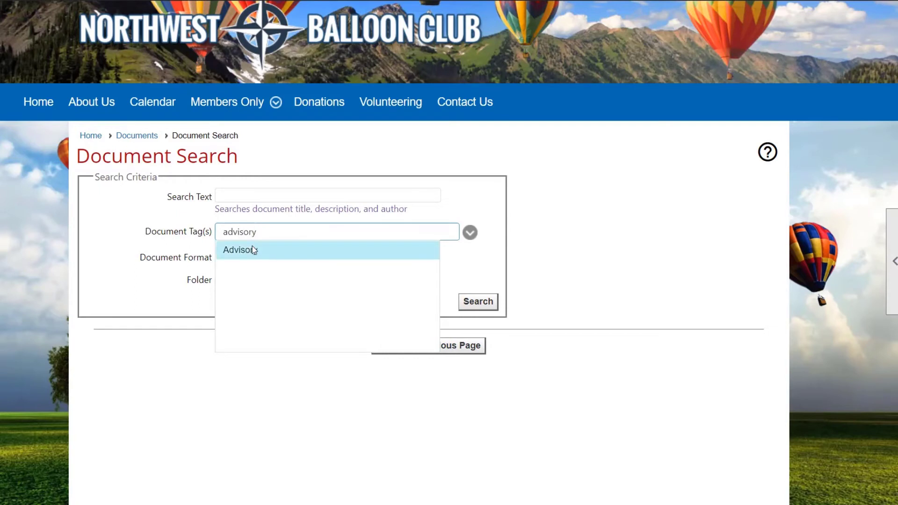
{"action": "left_click", "coordinate": [252, 247]}
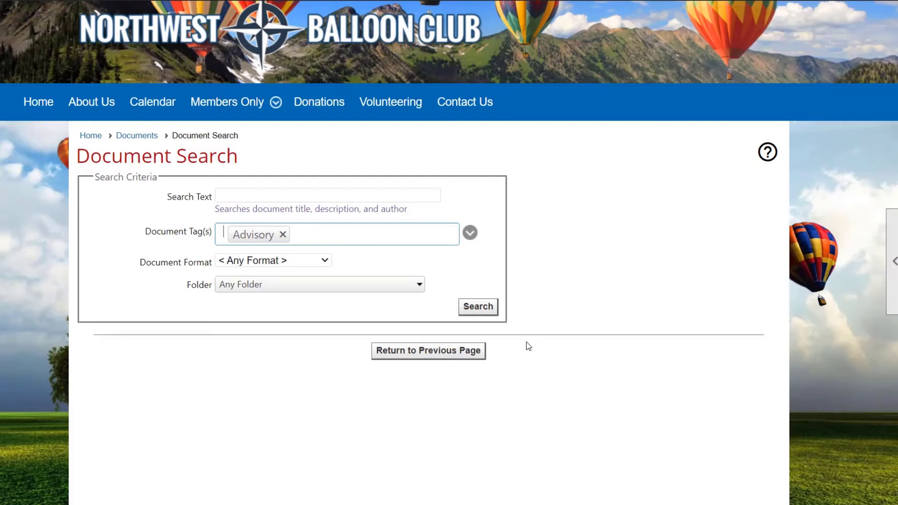
{"action": "left_click", "coordinate": [482, 308]}
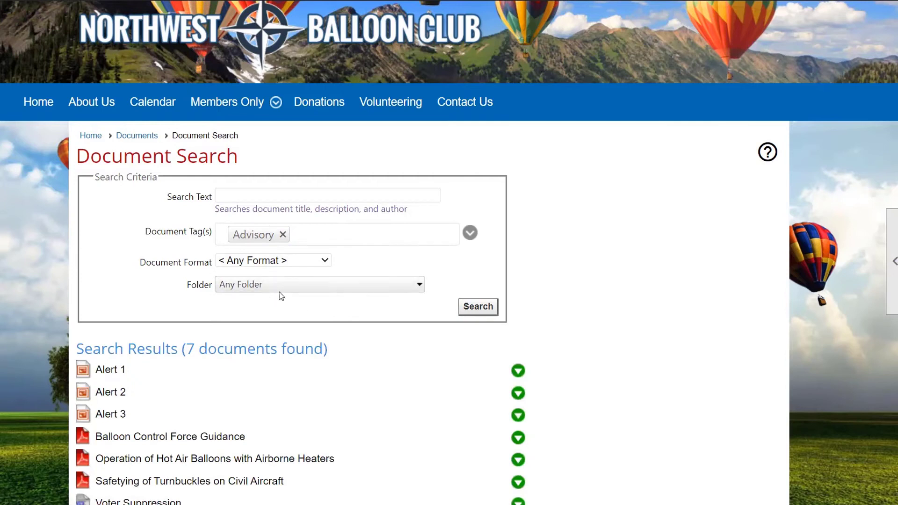
{"action": "scroll", "coordinate": [646, 321], "scroll_direction": "down", "scroll_amount": 3}
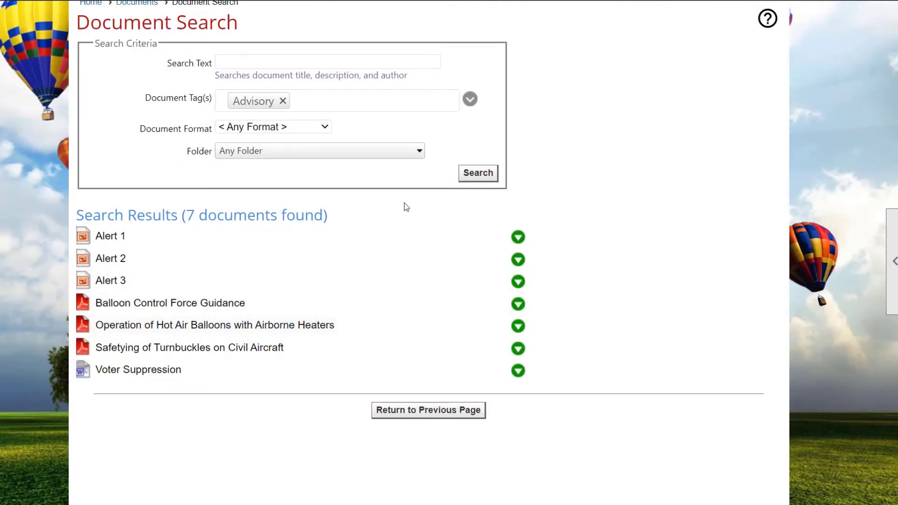
{"action": "left_click", "coordinate": [336, 104]}
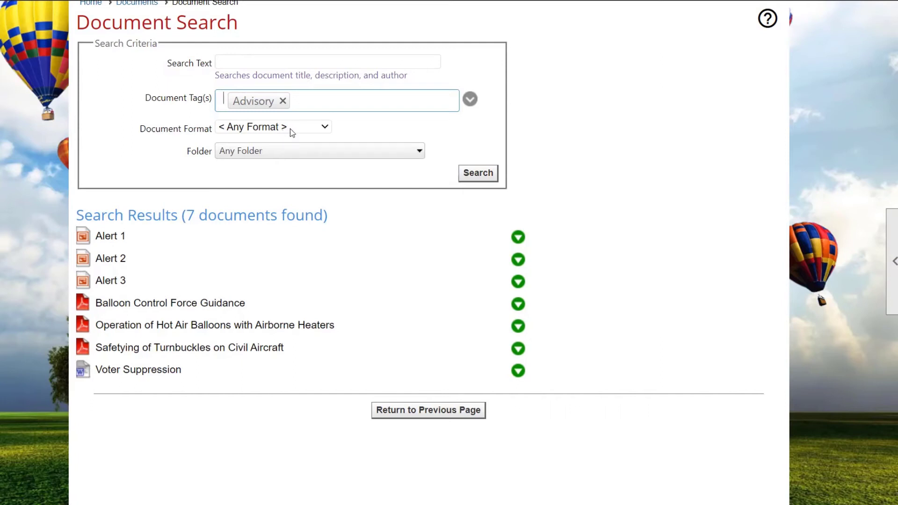
{"action": "scroll", "coordinate": [336, 201], "scroll_direction": "up", "scroll_amount": 4}
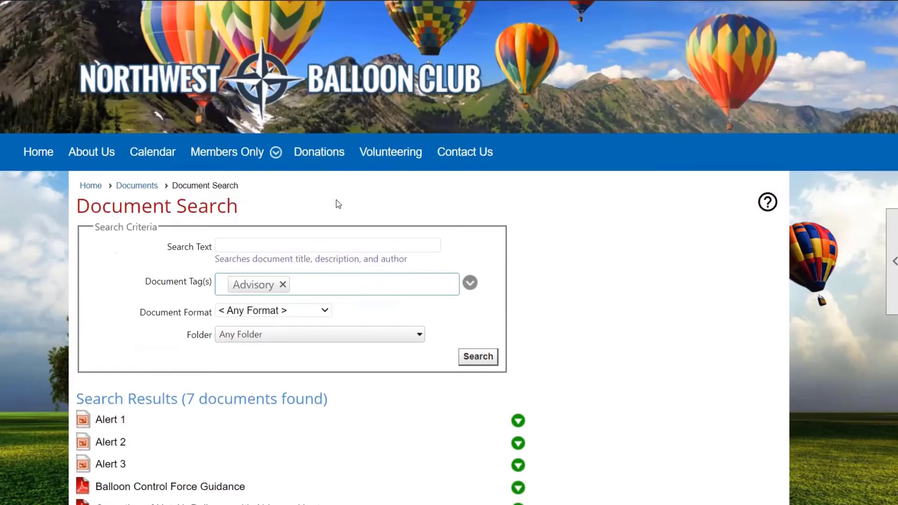
{"action": "scroll", "coordinate": [338, 204], "scroll_direction": "up", "scroll_amount": 2}
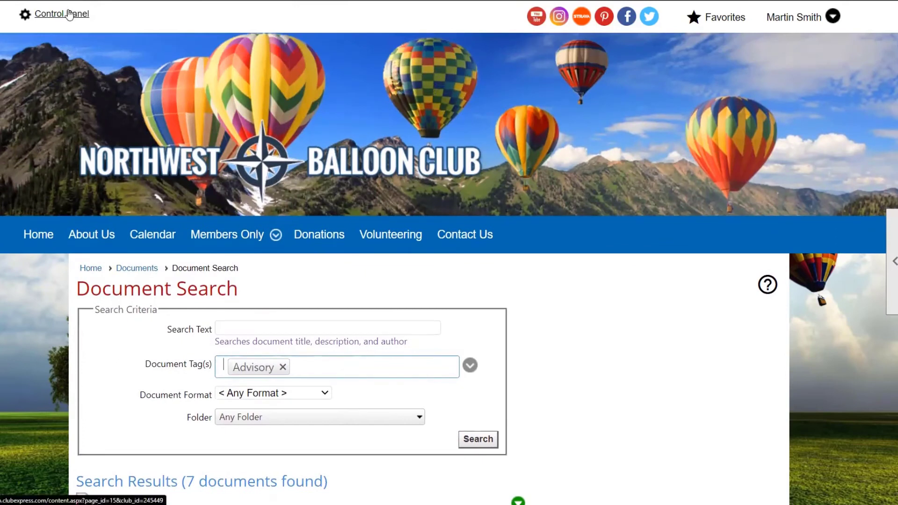
{"action": "left_click", "coordinate": [69, 14]}
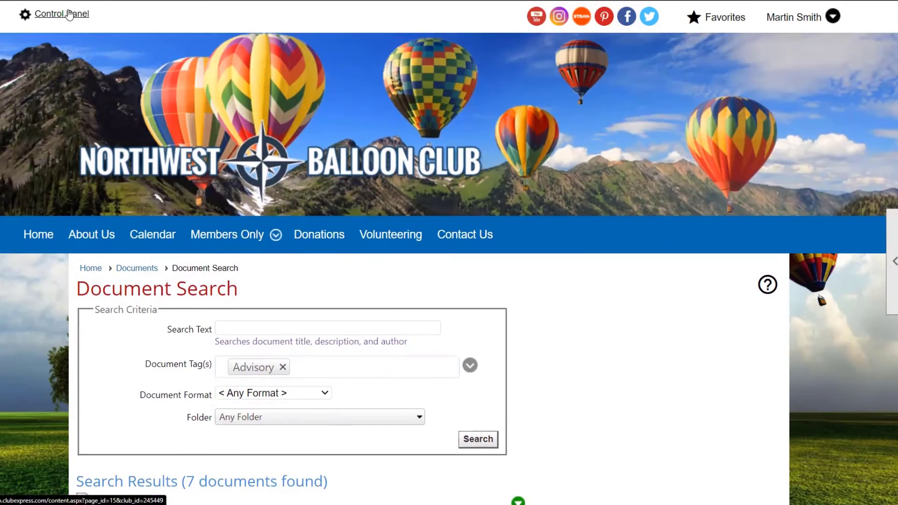
{"action": "scroll", "coordinate": [88, 23], "scroll_direction": "down", "scroll_amount": 5}
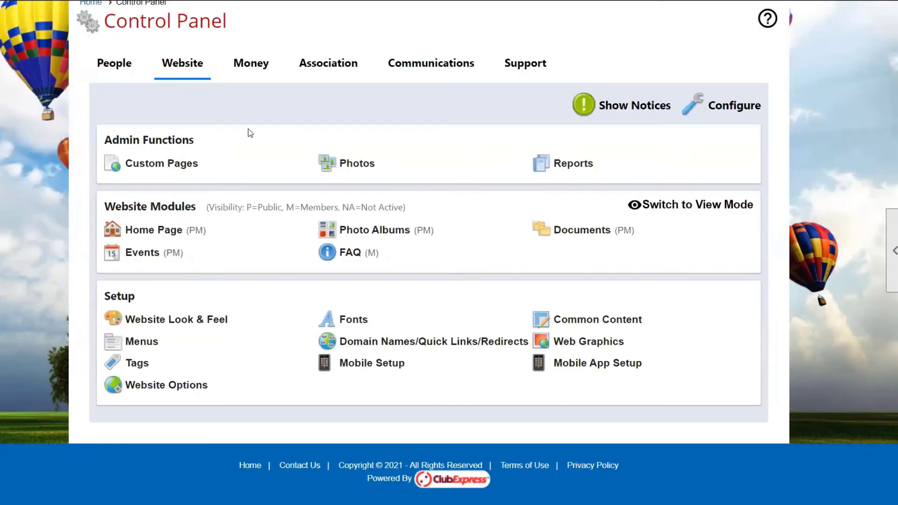
{"action": "scroll", "coordinate": [251, 134], "scroll_direction": "up", "scroll_amount": 1}
{"action": "scroll", "coordinate": [251, 134], "scroll_direction": "up", "scroll_amount": 2}
Open the "NWBC - Up In the Air!" blog from the members' blogs and bring up the blog search form
{"action": "mouse_move", "coordinate": [248, 114]}
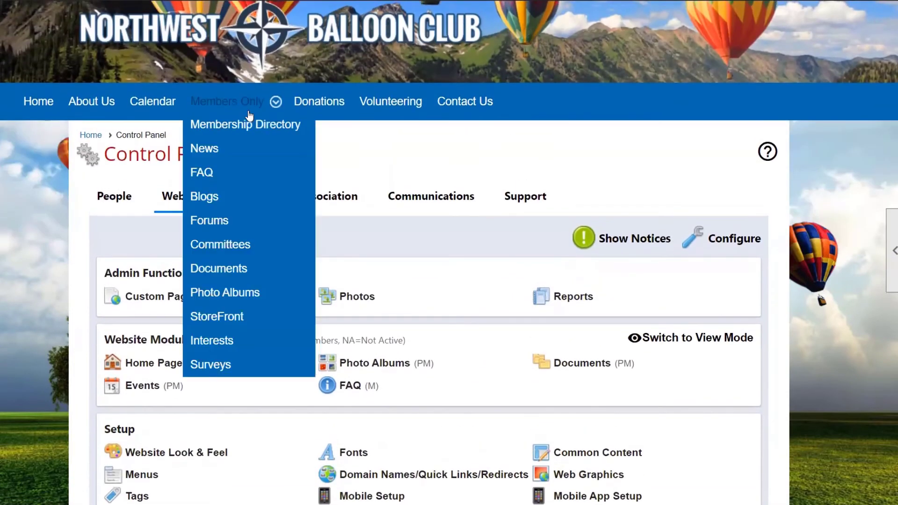
{"action": "left_click", "coordinate": [218, 196]}
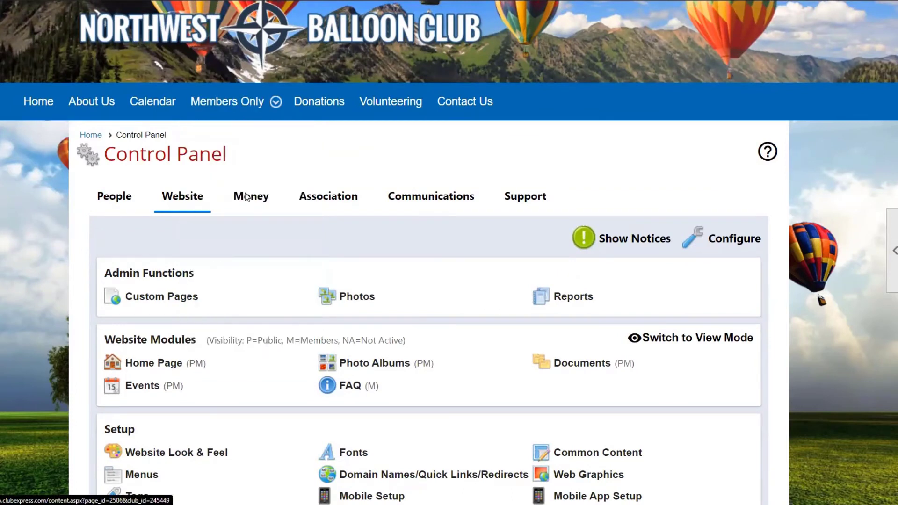
{"action": "scroll", "coordinate": [377, 235], "scroll_direction": "down", "scroll_amount": 3}
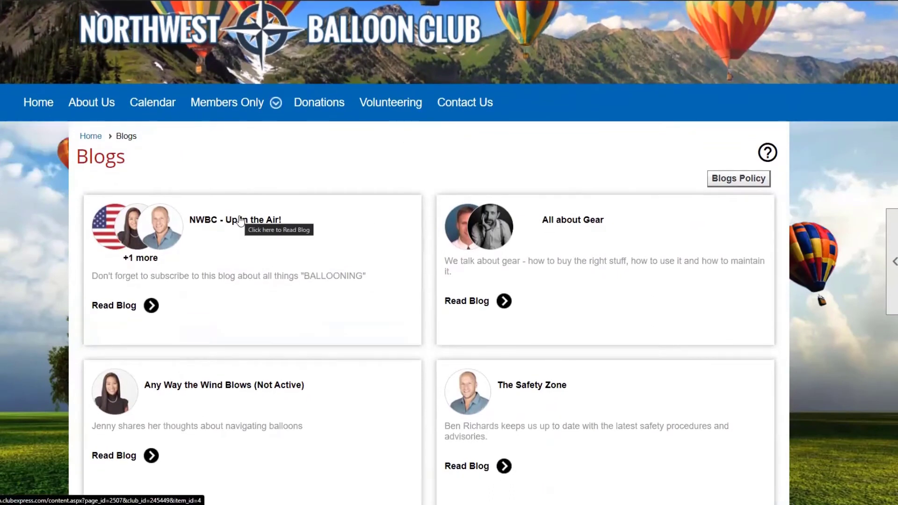
{"action": "left_click", "coordinate": [240, 221]}
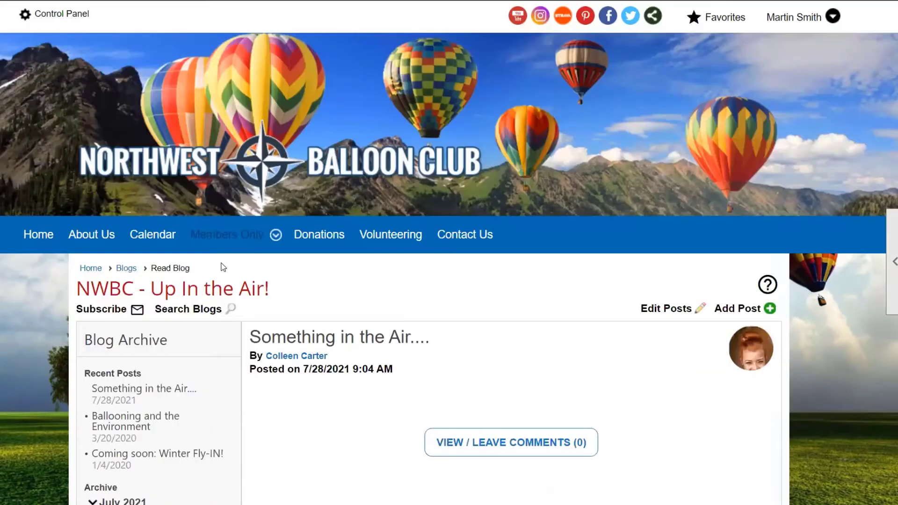
{"action": "left_click", "coordinate": [207, 313]}
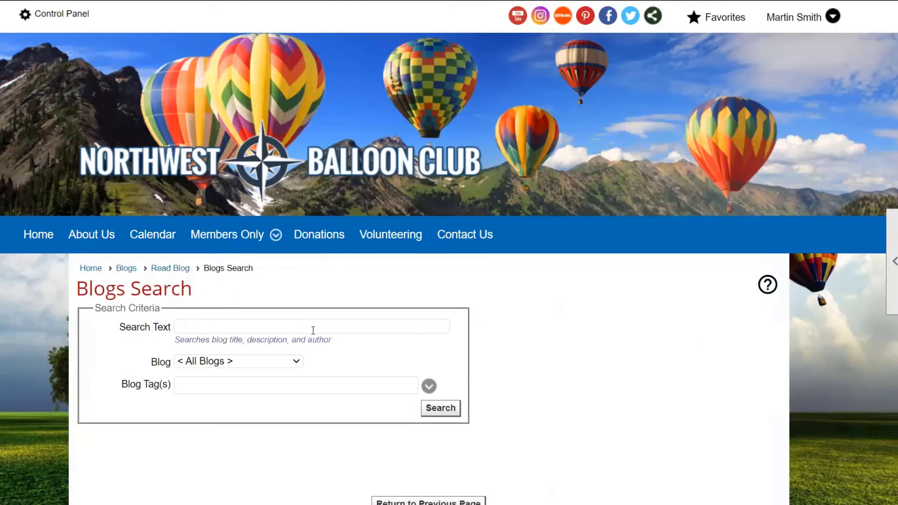
Search all blogs for posts tagged "Regulation" and review the matching posts
{"action": "scroll", "coordinate": [311, 337], "scroll_direction": "down", "scroll_amount": 2}
{"action": "left_click", "coordinate": [285, 313]}
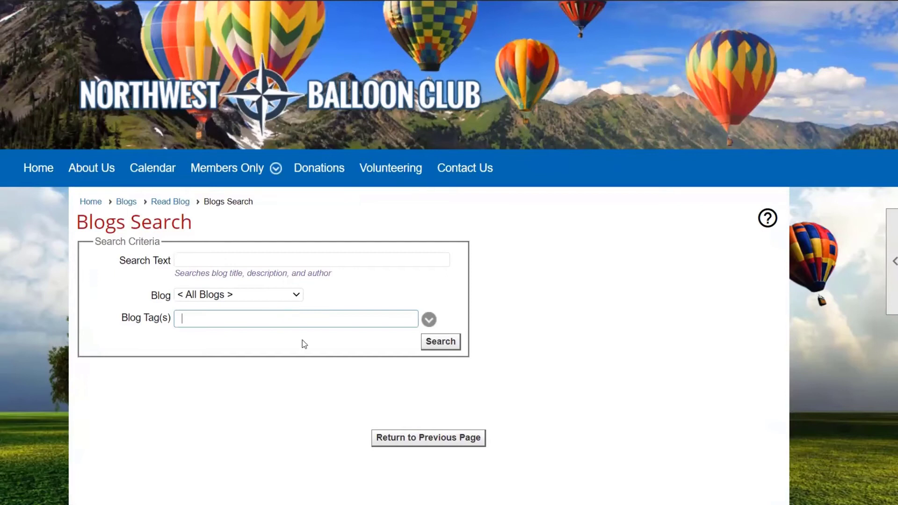
{"action": "type", "text": "reg"}
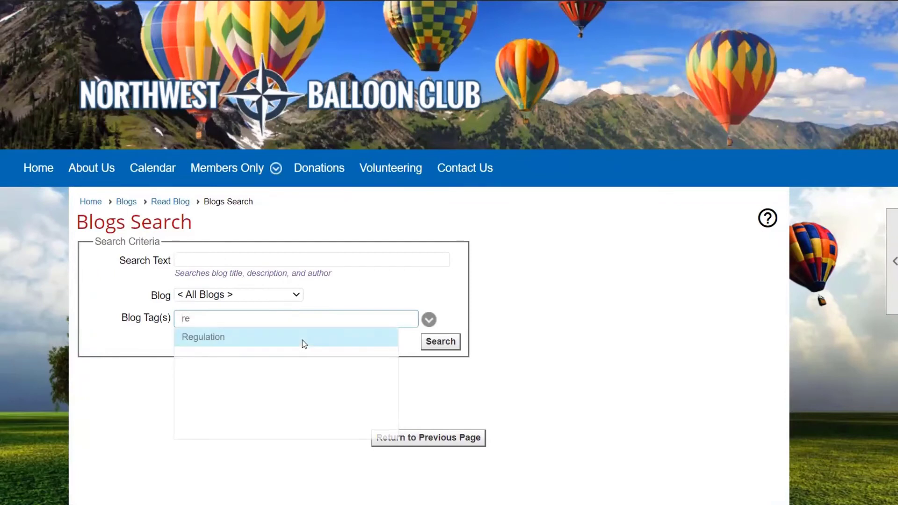
{"action": "key", "text": "Return"}
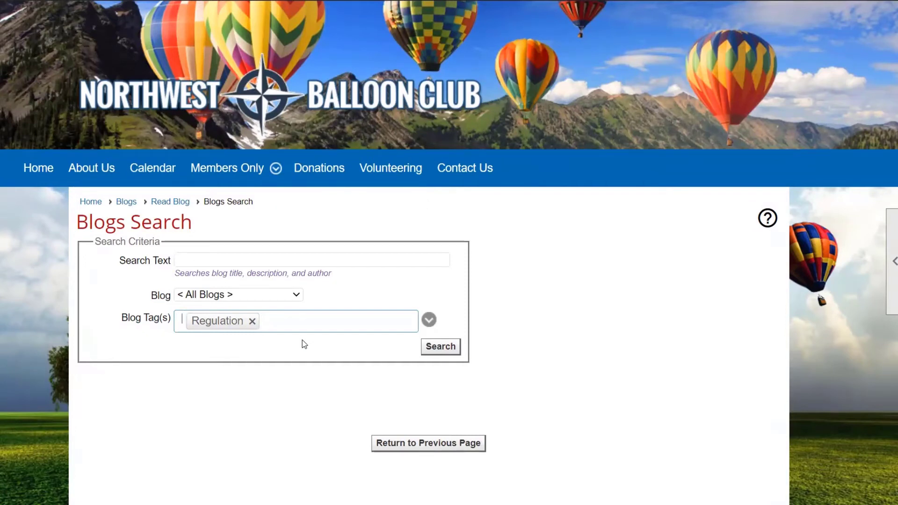
{"action": "left_click", "coordinate": [439, 346]}
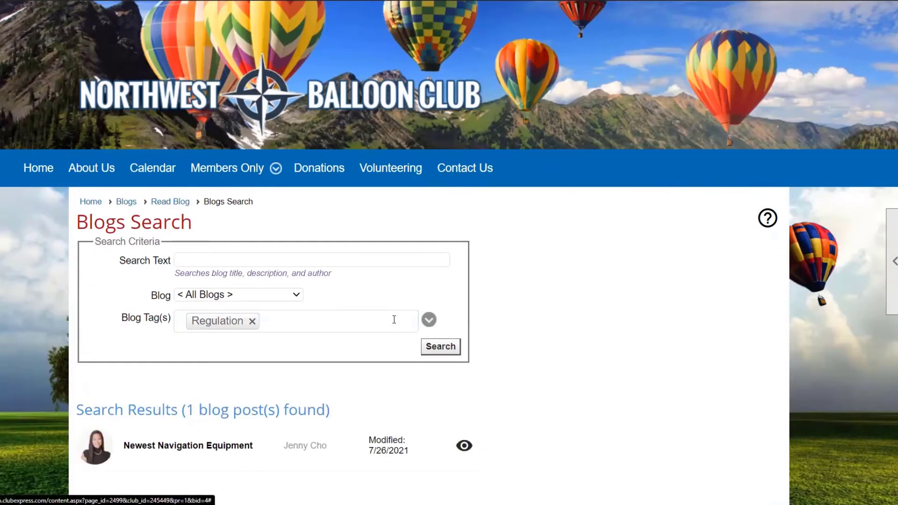
{"action": "scroll", "coordinate": [692, 341], "scroll_direction": "down", "scroll_amount": 3}
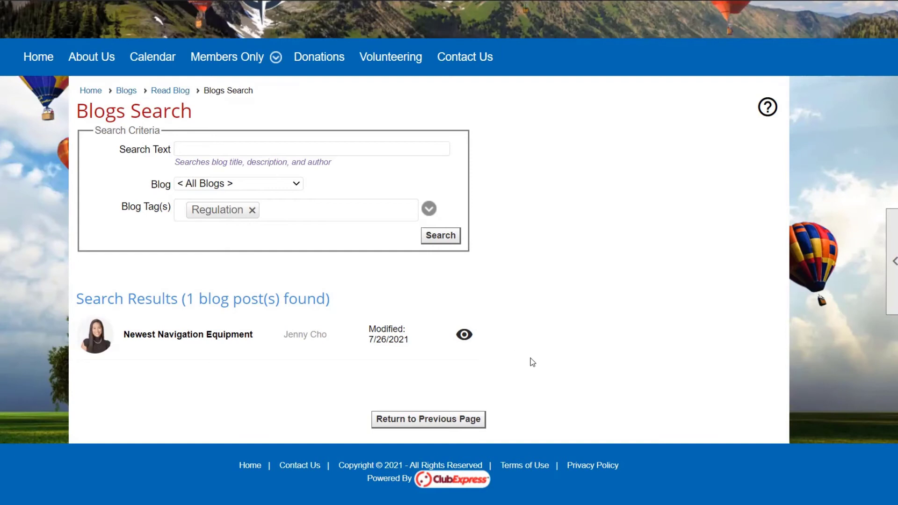
Return to the Control Panel and open the Blogs Manager among the communications modules
{"action": "scroll", "coordinate": [532, 358], "scroll_direction": "up", "scroll_amount": 1}
{"action": "scroll", "coordinate": [535, 364], "scroll_direction": "up", "scroll_amount": 3}
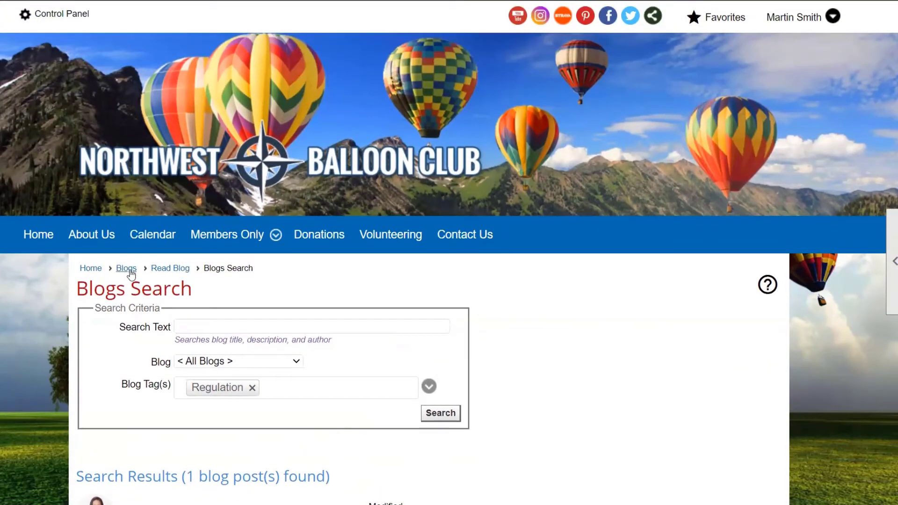
{"action": "left_click", "coordinate": [88, 15]}
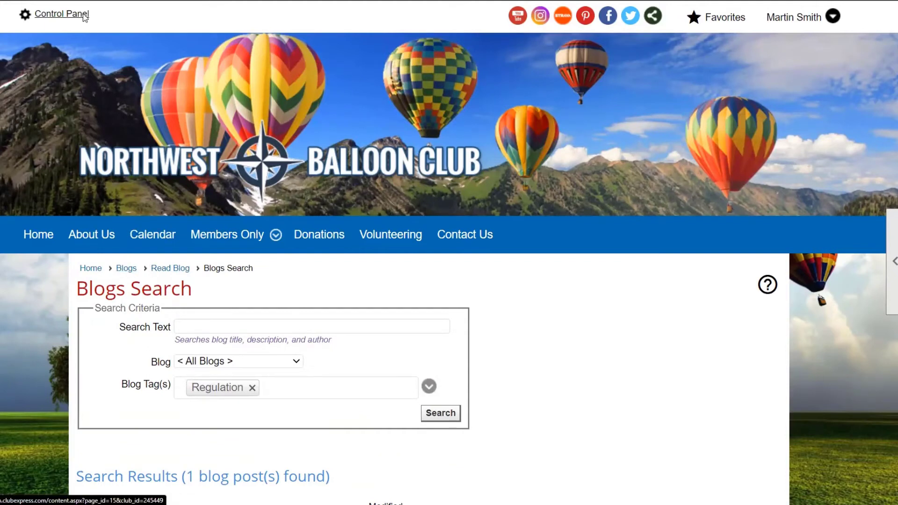
{"action": "scroll", "coordinate": [341, 299], "scroll_direction": "down", "scroll_amount": 5}
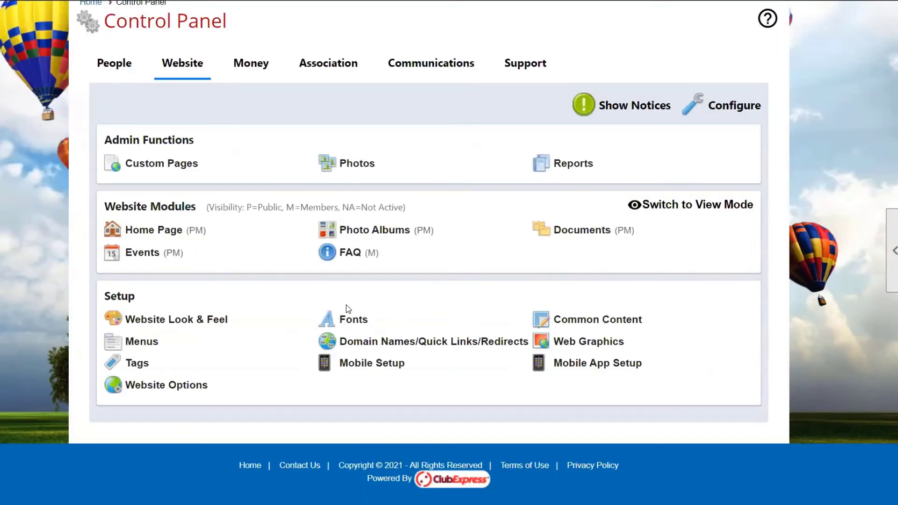
{"action": "left_click", "coordinate": [414, 66]}
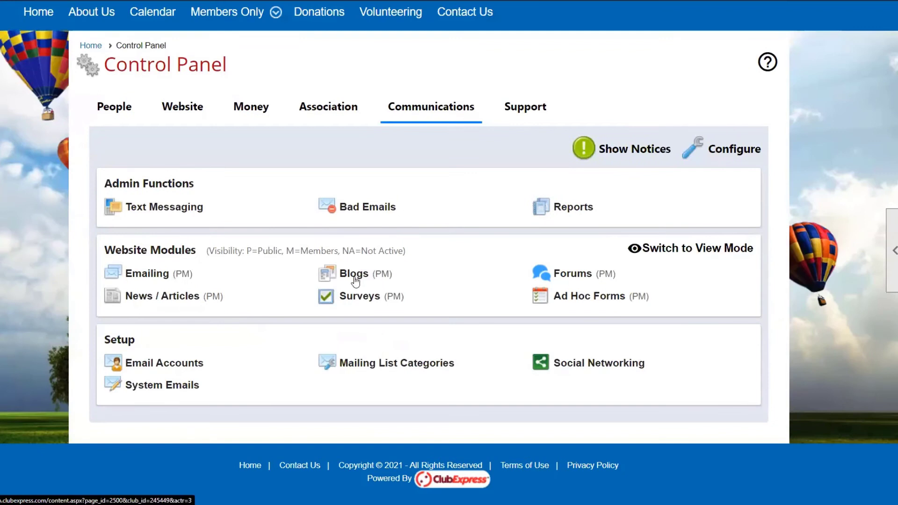
{"action": "left_click", "coordinate": [354, 273]}
Open the Post Manager for the "NWBC - Up In the Air!" blog and show its list of posts
{"action": "scroll", "coordinate": [412, 345], "scroll_direction": "down", "scroll_amount": 1}
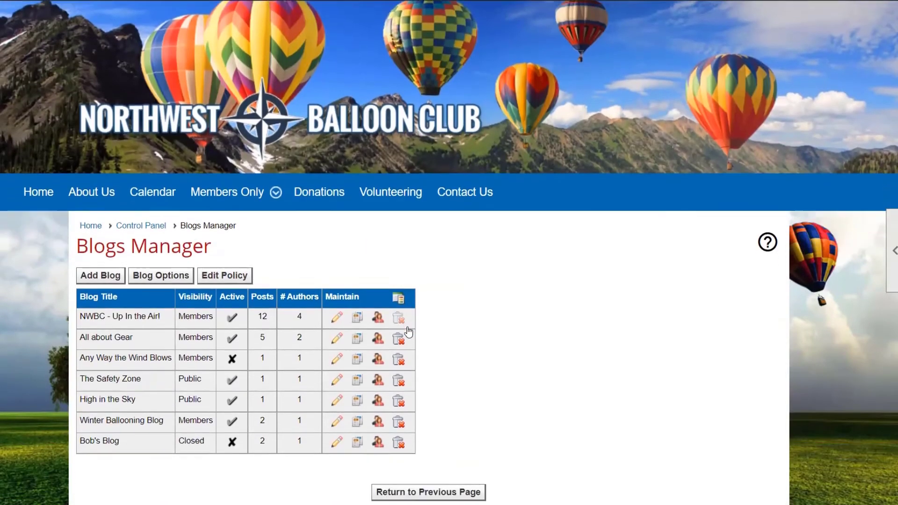
{"action": "scroll", "coordinate": [435, 367], "scroll_direction": "down", "scroll_amount": 1}
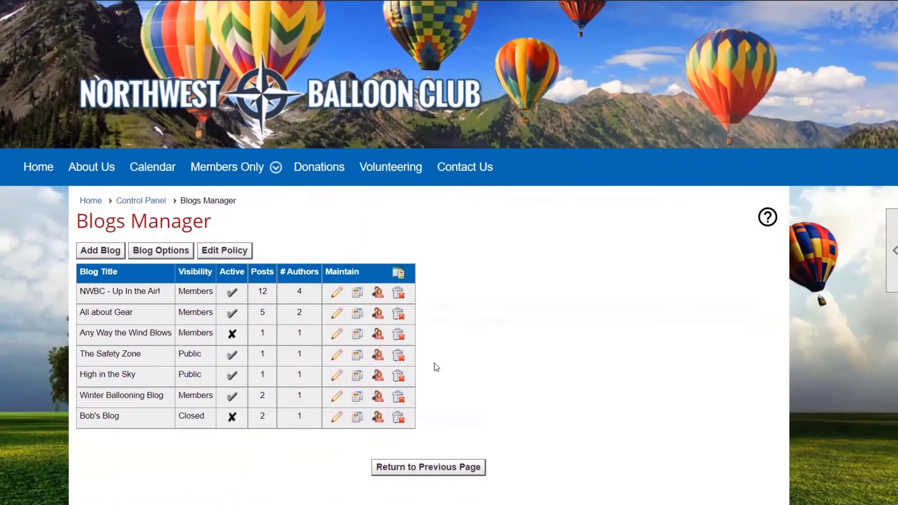
{"action": "scroll", "coordinate": [458, 355], "scroll_direction": "down", "scroll_amount": 1}
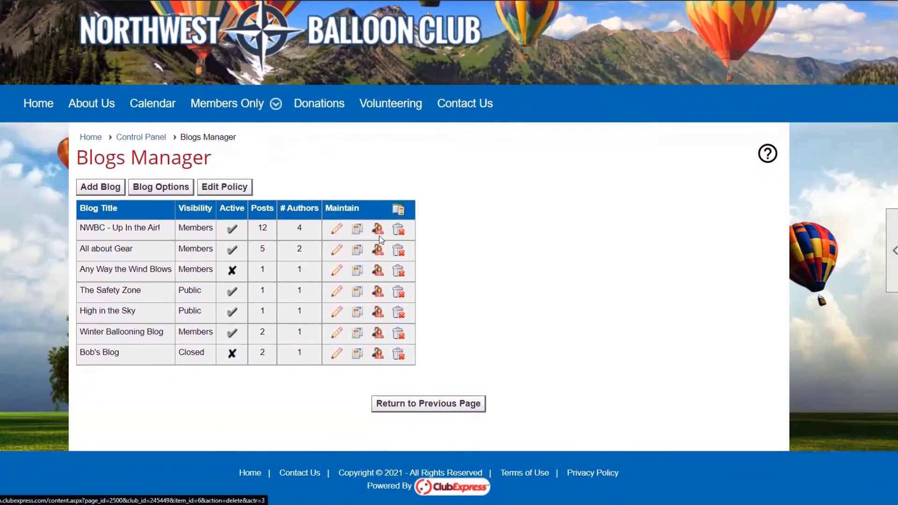
{"action": "left_click", "coordinate": [357, 232]}
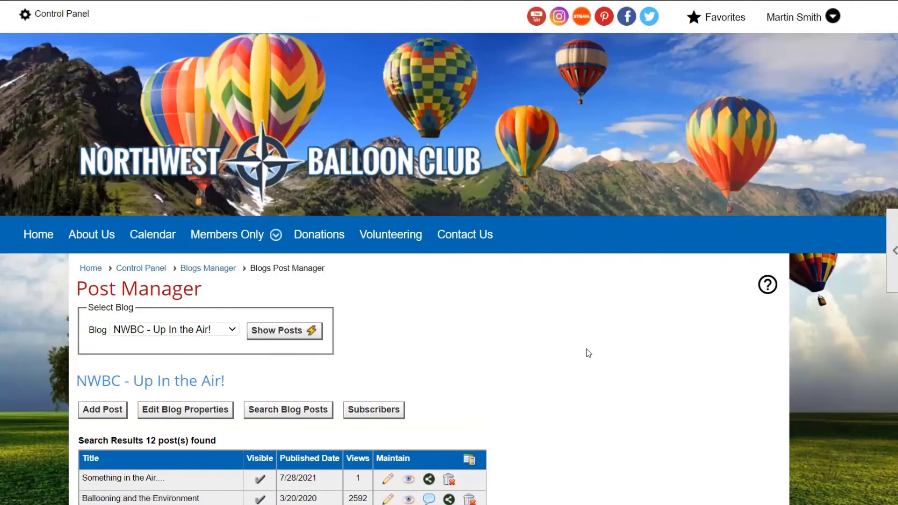
{"action": "scroll", "coordinate": [583, 350], "scroll_direction": "down", "scroll_amount": 5}
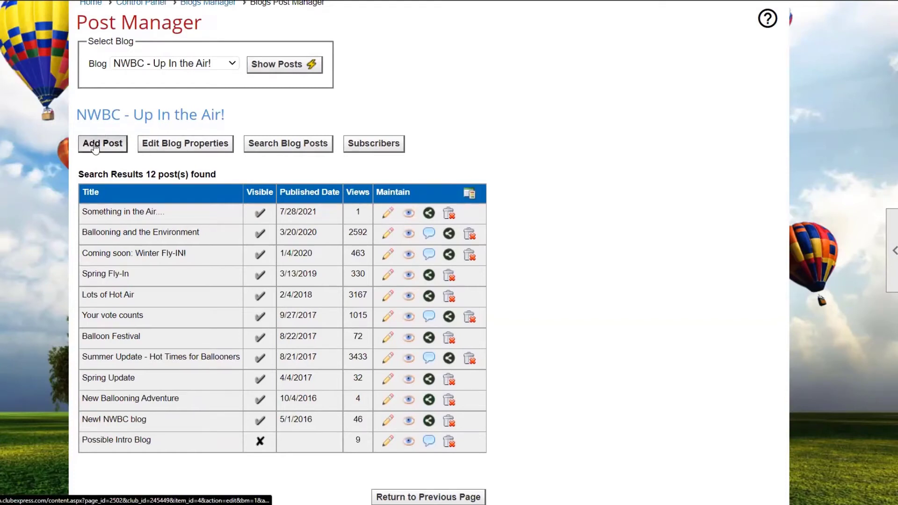
Open the "Something in the Air...." post for editing and view the list of master tags available to it
{"action": "left_click", "coordinate": [392, 215]}
{"action": "scroll", "coordinate": [480, 291], "scroll_direction": "down", "scroll_amount": 1}
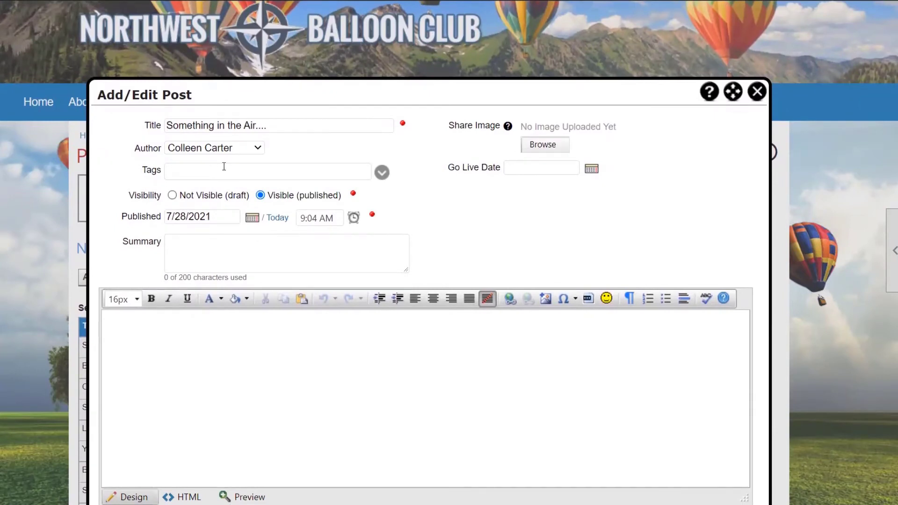
{"action": "left_click", "coordinate": [383, 173]}
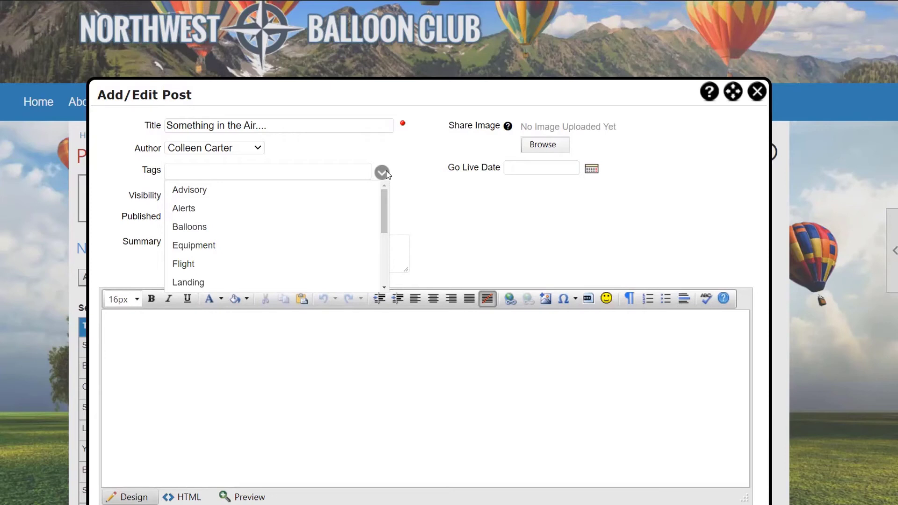
{"action": "left_click", "coordinate": [385, 173]}
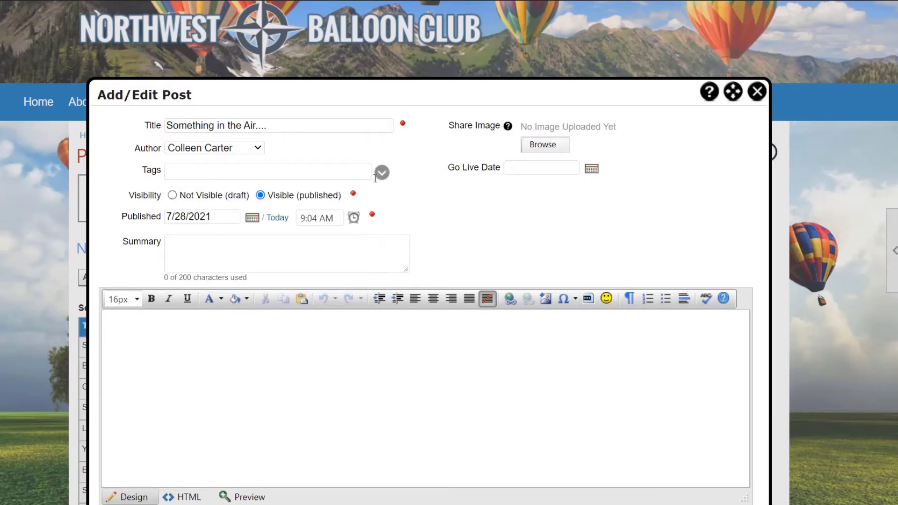
Try to add the custom tag "Balloning for Kids" to the post, and close the post editor without saving
{"action": "left_click", "coordinate": [335, 163]}
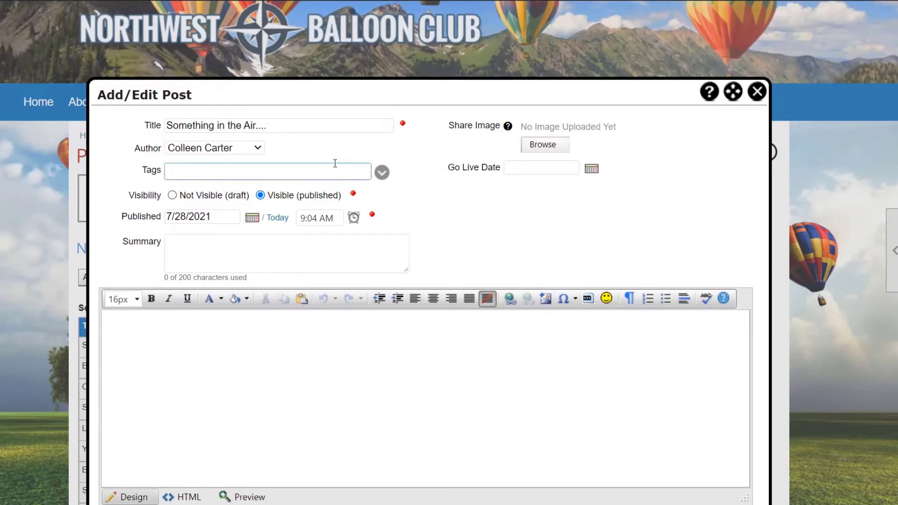
{"action": "type", "text": "Balloning"}
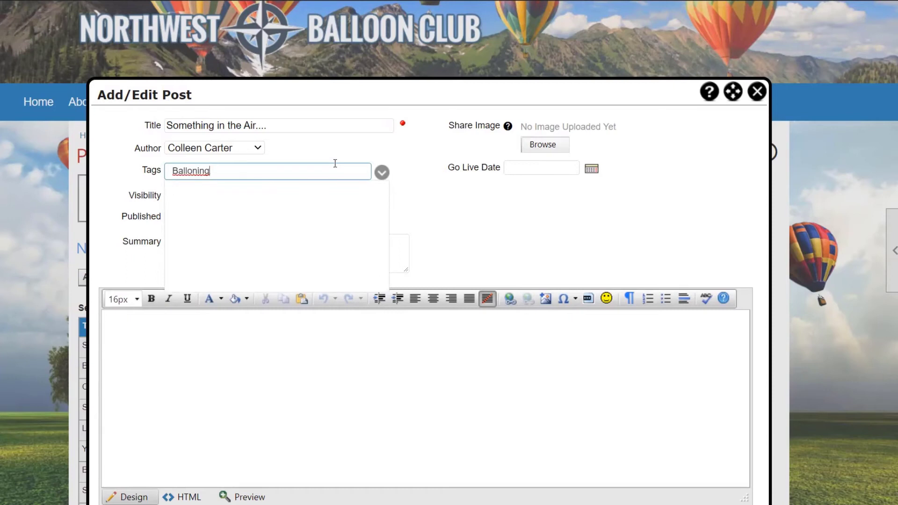
{"action": "type", "text": " for Kids"}
{"action": "key", "text": "Return"}
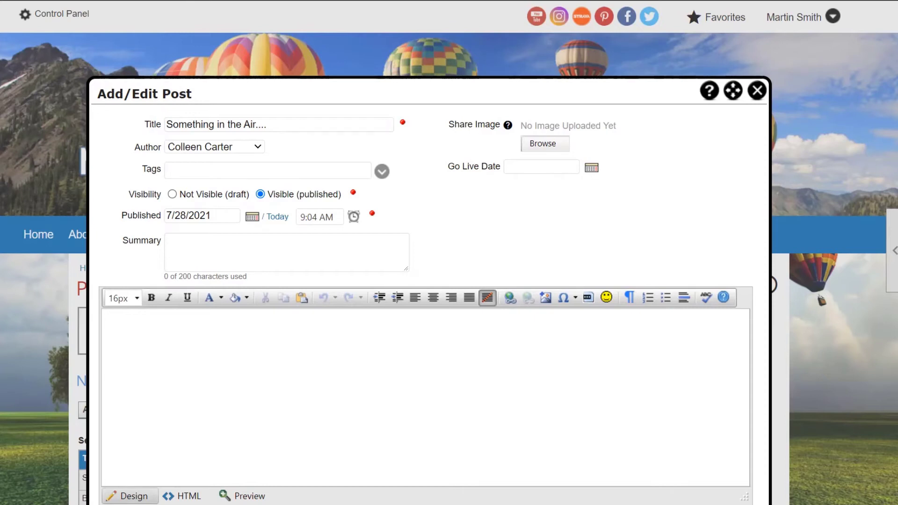
{"action": "left_click", "coordinate": [760, 100]}
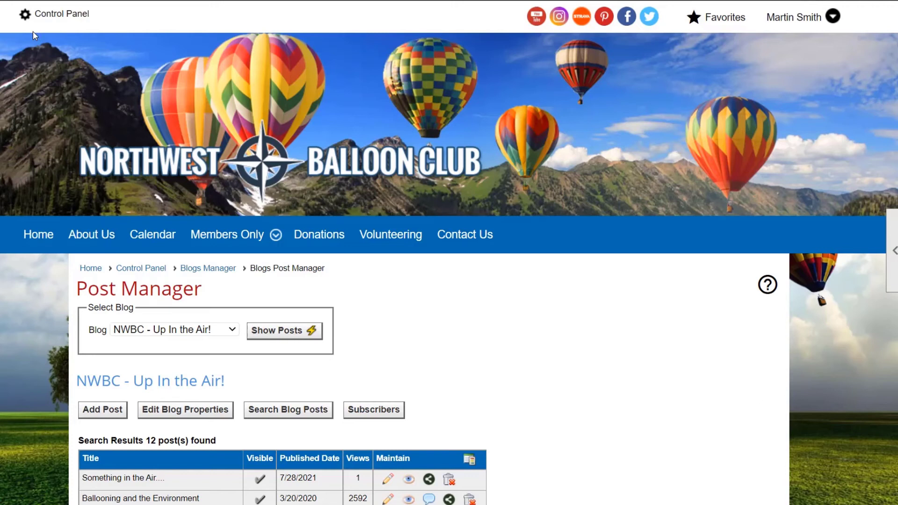
Return to the Control Panel and open the Photo Manager among the website admin functions
{"action": "left_click", "coordinate": [66, 24]}
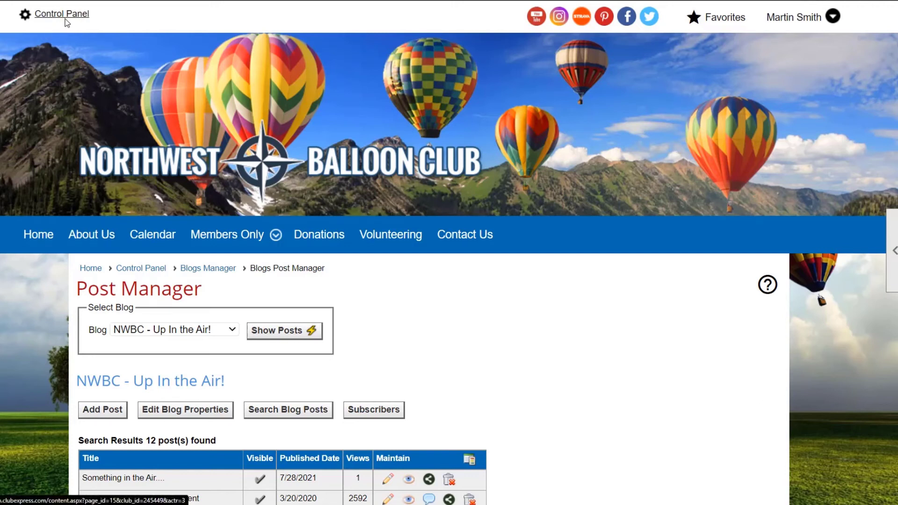
{"action": "scroll", "coordinate": [175, 166], "scroll_direction": "down", "scroll_amount": 5}
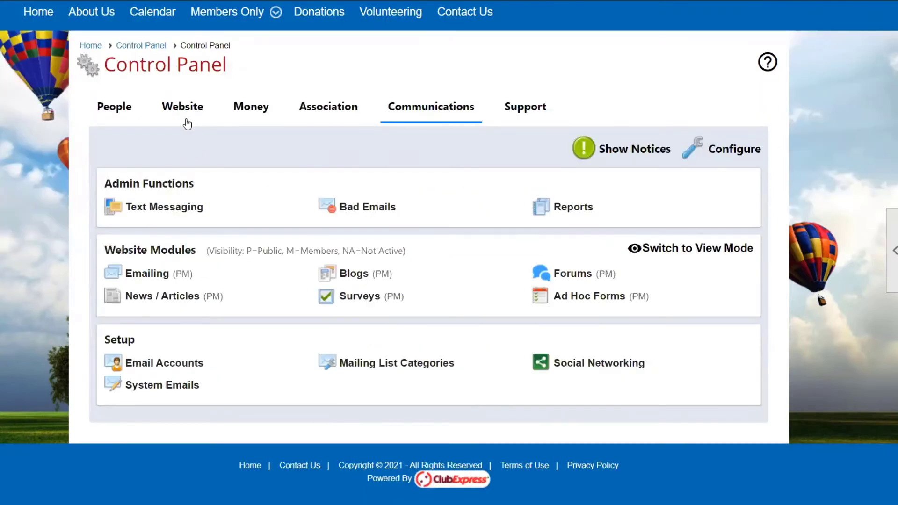
{"action": "left_click", "coordinate": [200, 117]}
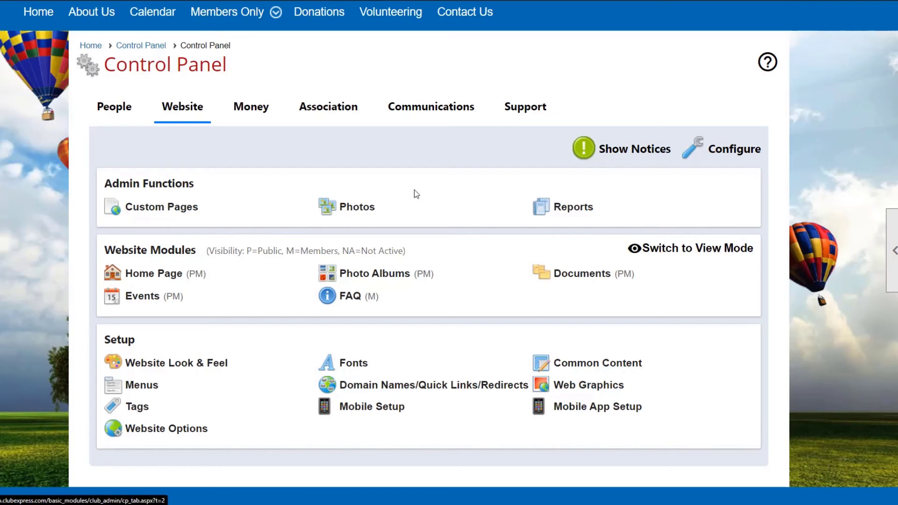
{"action": "left_click", "coordinate": [366, 220]}
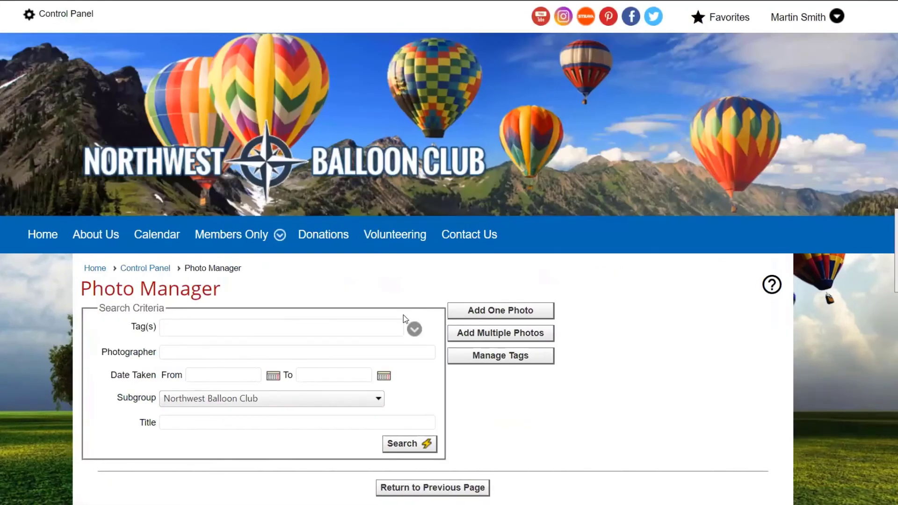
Search the club's photos for the tag "Technical" and look through the matching photos
{"action": "scroll", "coordinate": [404, 316], "scroll_direction": "down", "scroll_amount": 1}
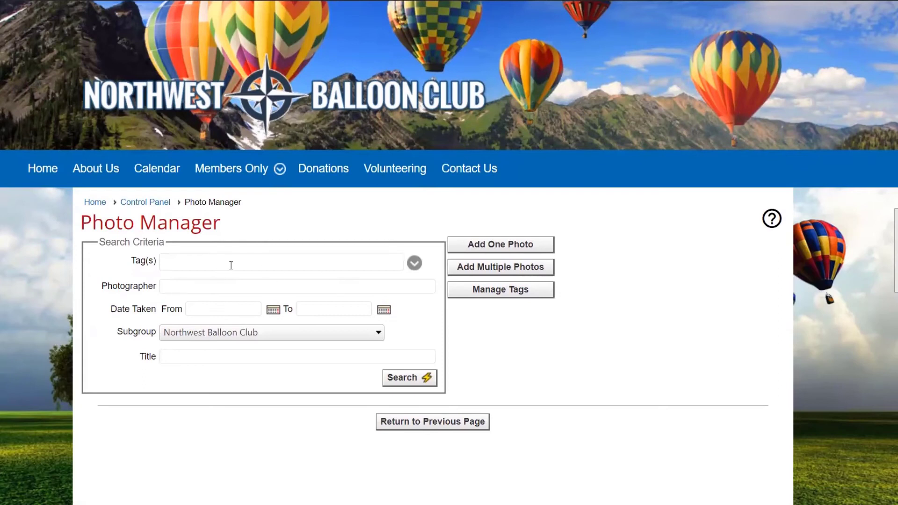
{"action": "left_click", "coordinate": [261, 265]}
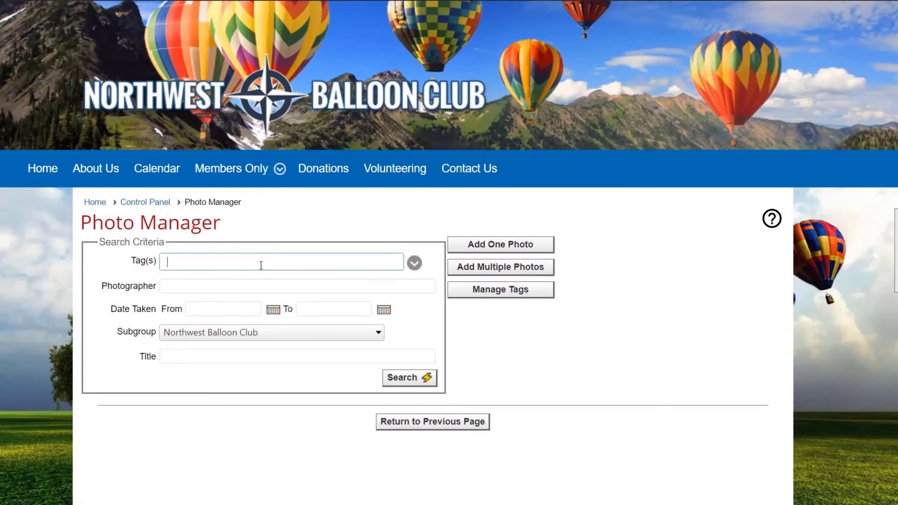
{"action": "type", "text": "tech"}
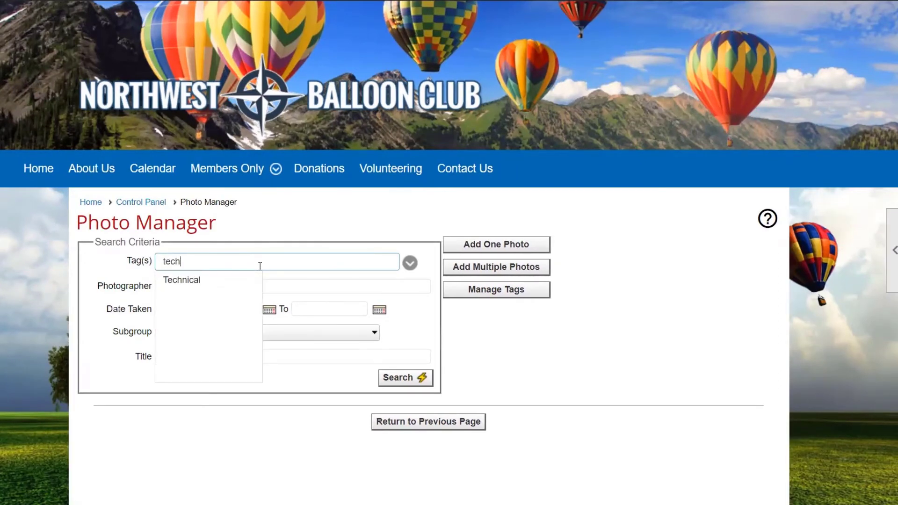
{"action": "left_click", "coordinate": [246, 279]}
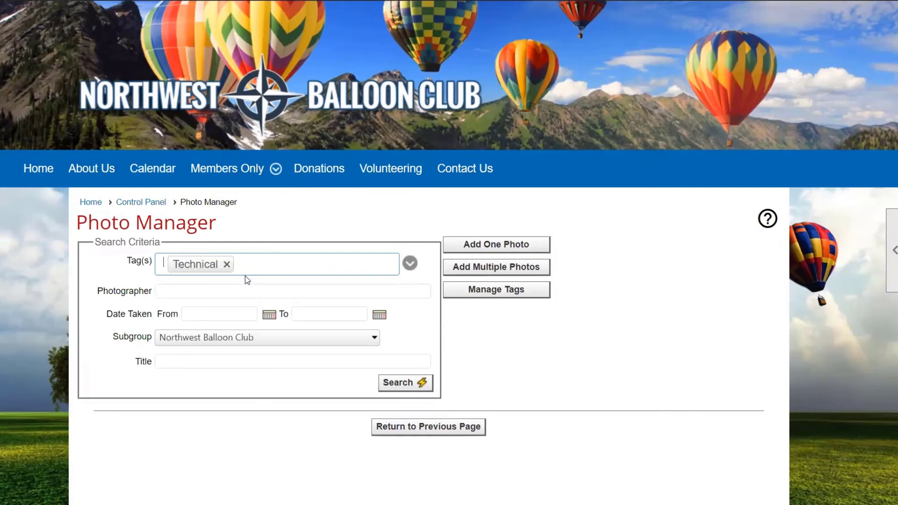
{"action": "left_click", "coordinate": [421, 383]}
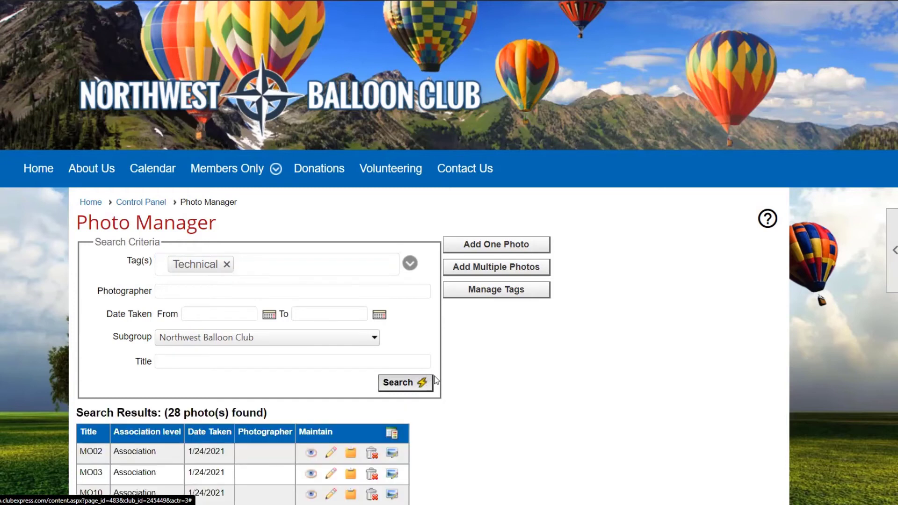
{"action": "scroll", "coordinate": [497, 375], "scroll_direction": "down", "scroll_amount": 1}
{"action": "scroll", "coordinate": [496, 375], "scroll_direction": "down", "scroll_amount": 4}
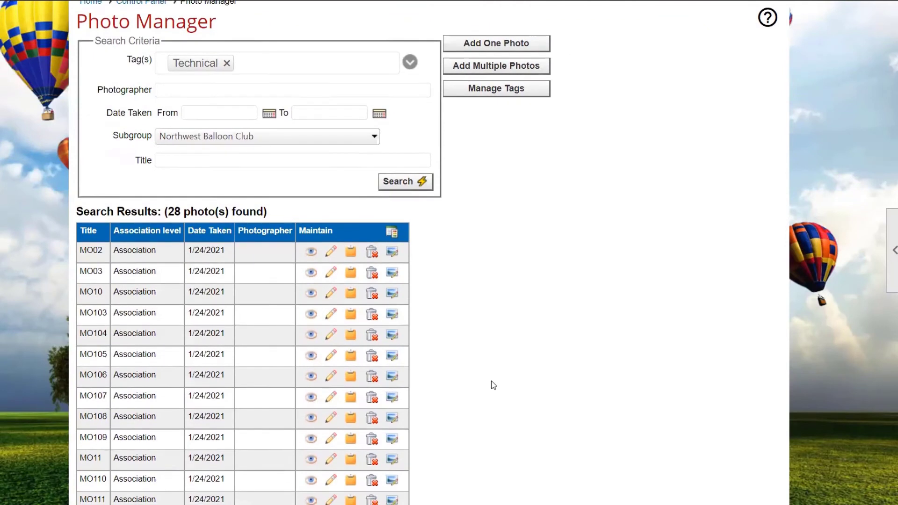
{"action": "scroll", "coordinate": [493, 385], "scroll_direction": "down", "scroll_amount": 2}
{"action": "scroll", "coordinate": [451, 332], "scroll_direction": "down", "scroll_amount": 1}
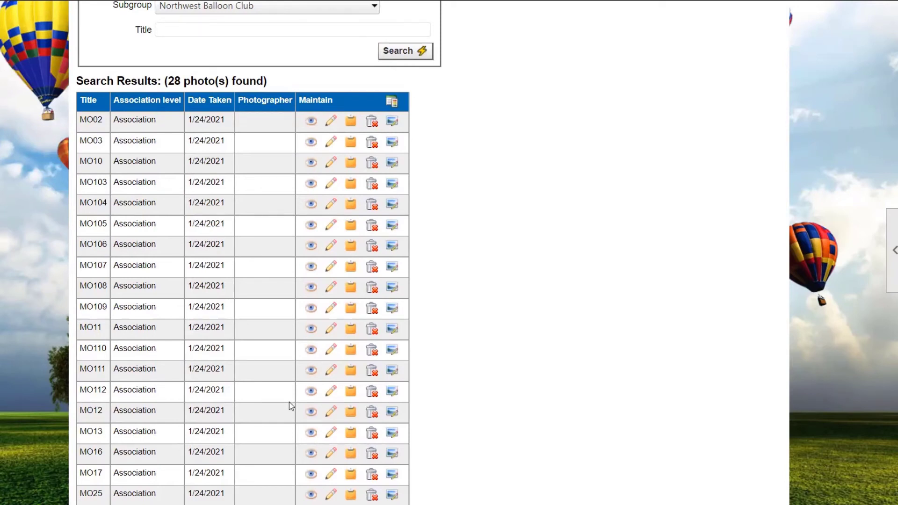
Open the form for adding one photo, view the master tags it offers, and close it without saving
{"action": "scroll", "coordinate": [290, 402], "scroll_direction": "up", "scroll_amount": 6}
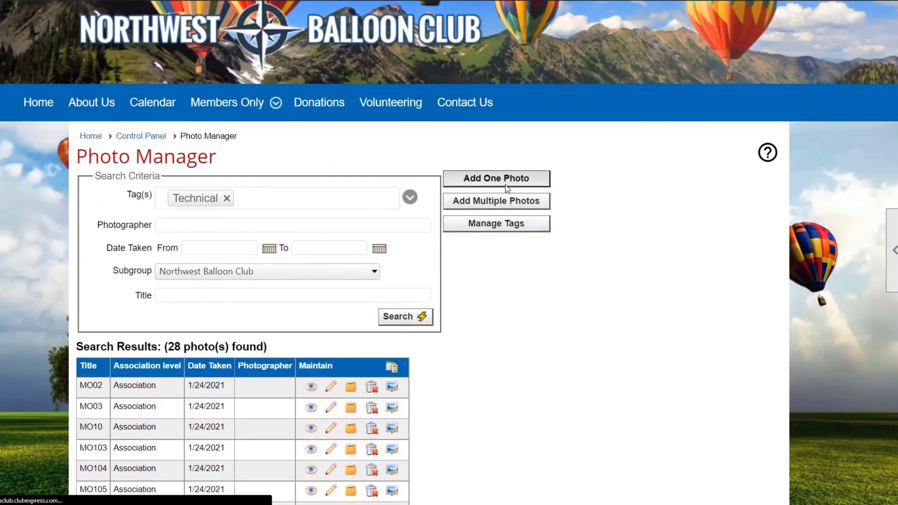
{"action": "left_click", "coordinate": [507, 183]}
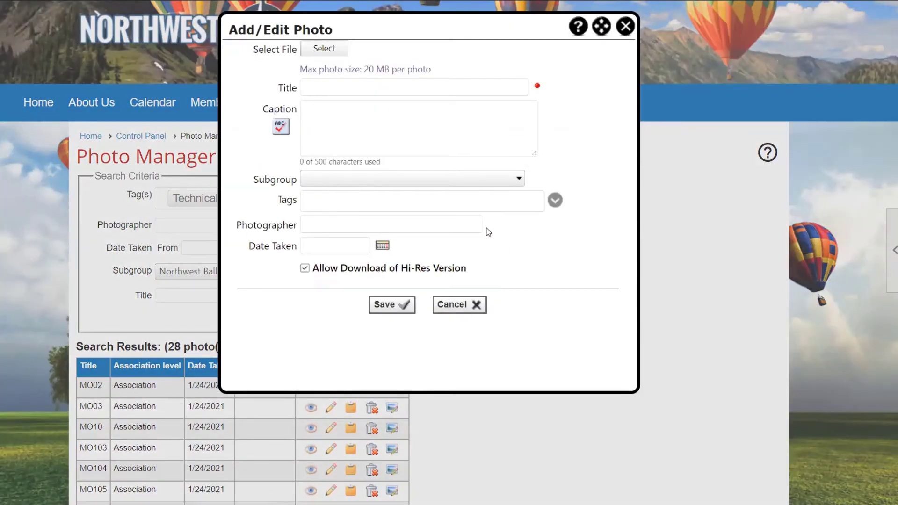
{"action": "left_click", "coordinate": [555, 201]}
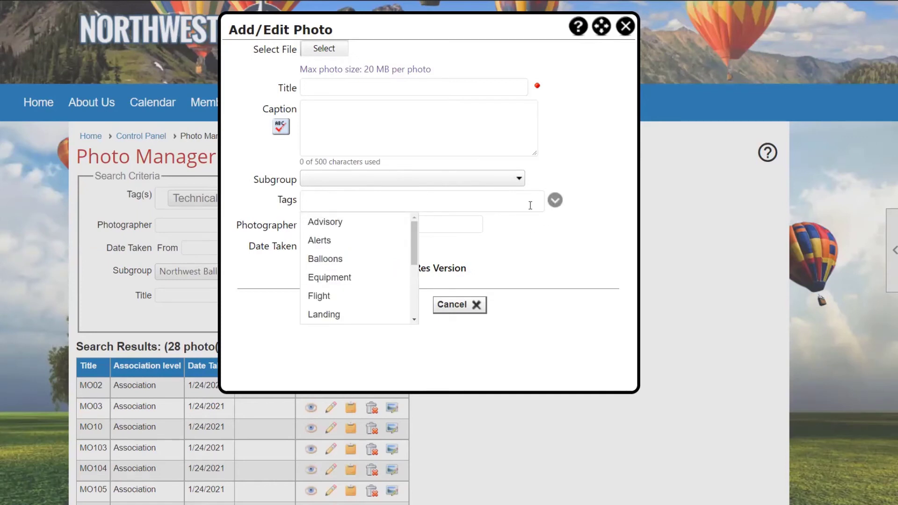
{"action": "left_click", "coordinate": [530, 205]}
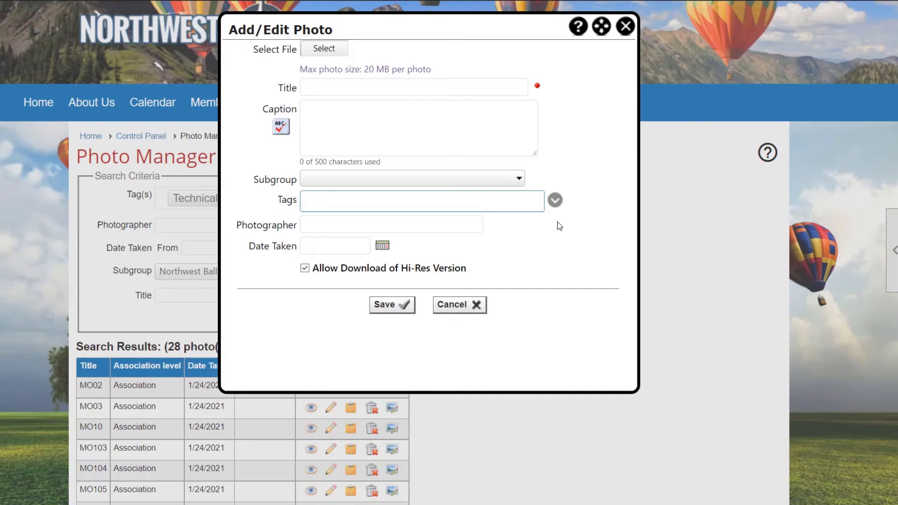
{"action": "left_click", "coordinate": [628, 35]}
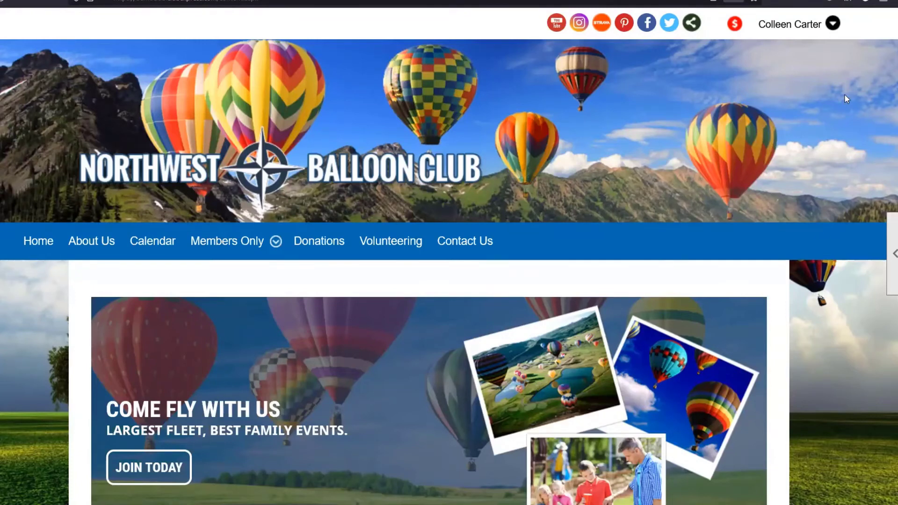
Switch to the member's session and open the member profile, logging in again with the member's user name and account password
{"action": "left_click", "coordinate": [799, 28]}
{"action": "left_click", "coordinate": [802, 24]}
{"action": "left_click", "coordinate": [695, 124]}
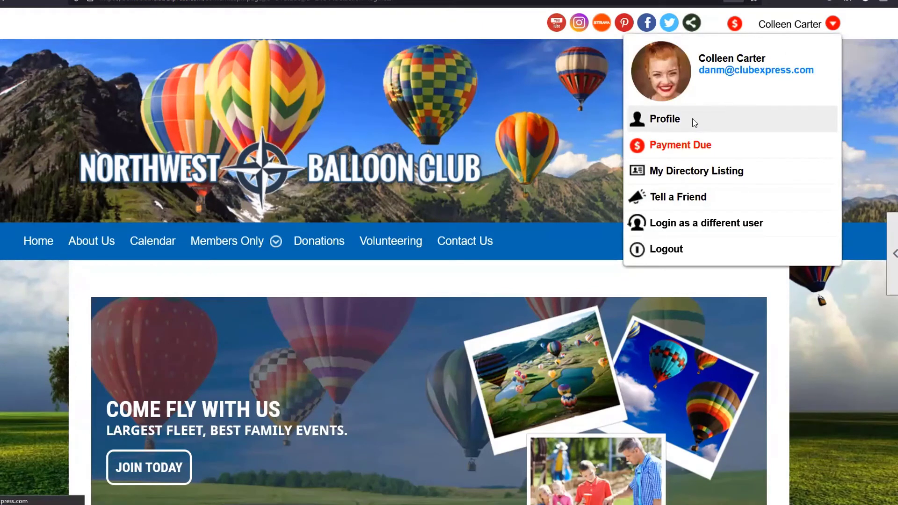
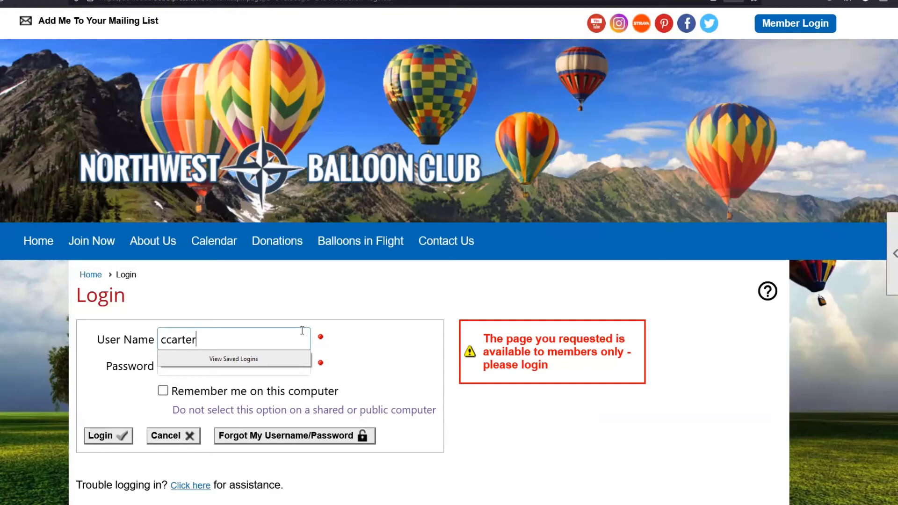
{"action": "key", "text": "Tab"}
{"action": "type", "text": "•••••••"}
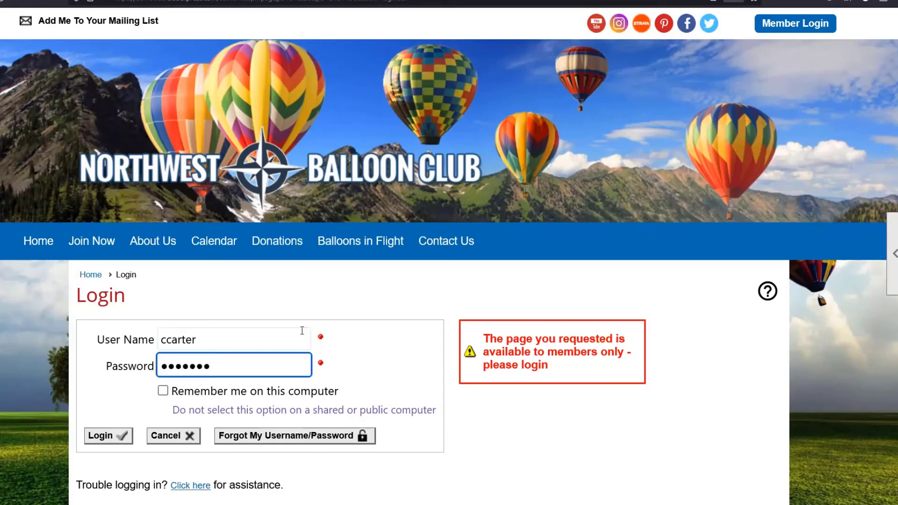
{"action": "key", "text": "Return"}
{"action": "left_click", "coordinate": [572, 216]}
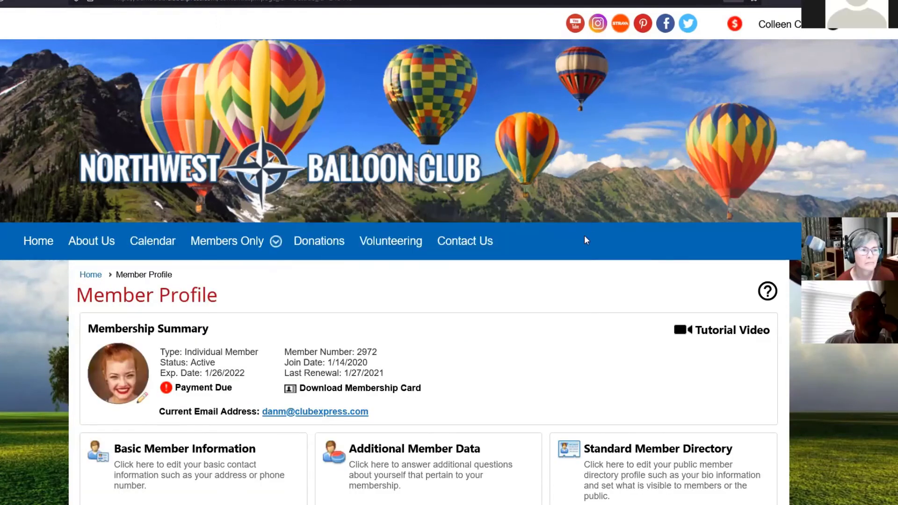
Open the member's photo albums from the profile, view the configuration form for a new album, and close it without saving
{"action": "scroll", "coordinate": [597, 249], "scroll_direction": "down", "scroll_amount": 4}
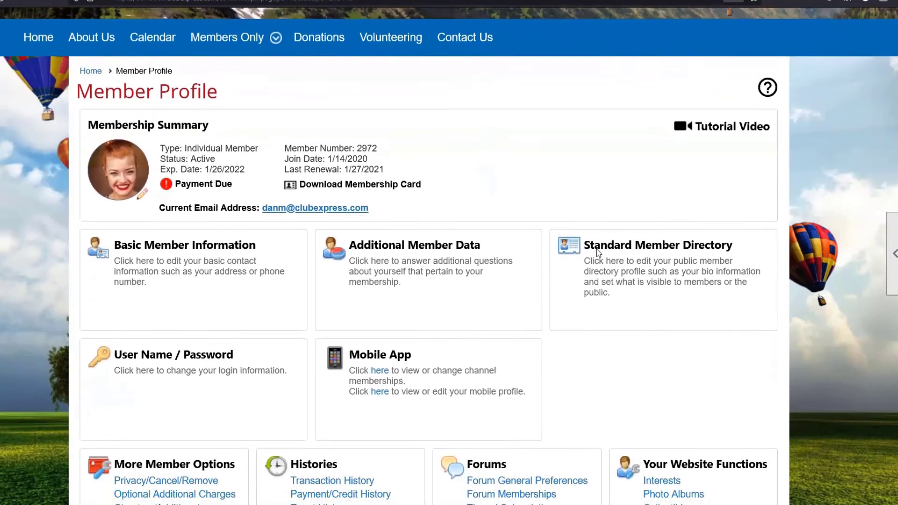
{"action": "scroll", "coordinate": [596, 249], "scroll_direction": "down", "scroll_amount": 3}
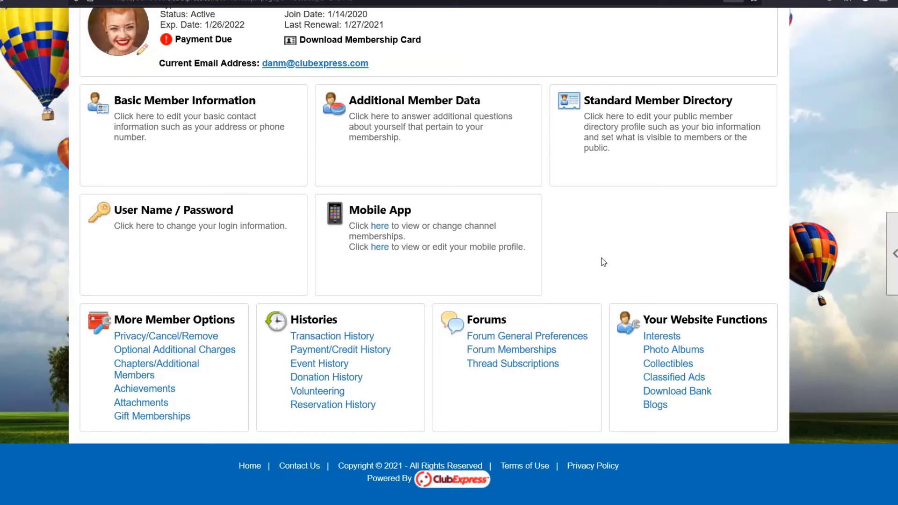
{"action": "left_click", "coordinate": [667, 352]}
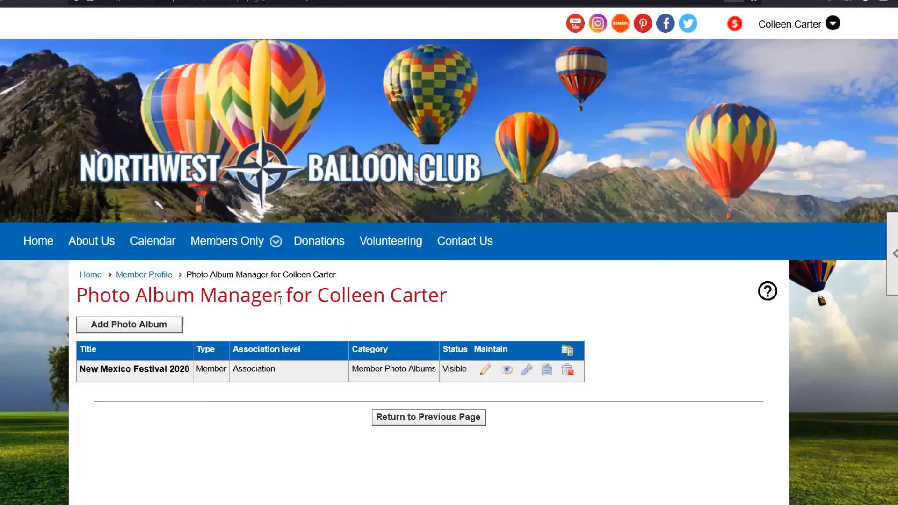
{"action": "left_click", "coordinate": [178, 325]}
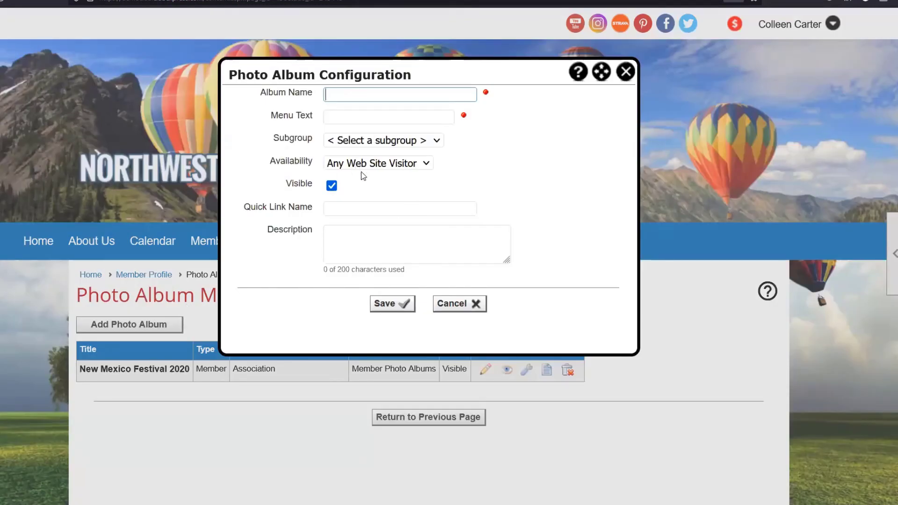
{"action": "left_click", "coordinate": [625, 77]}
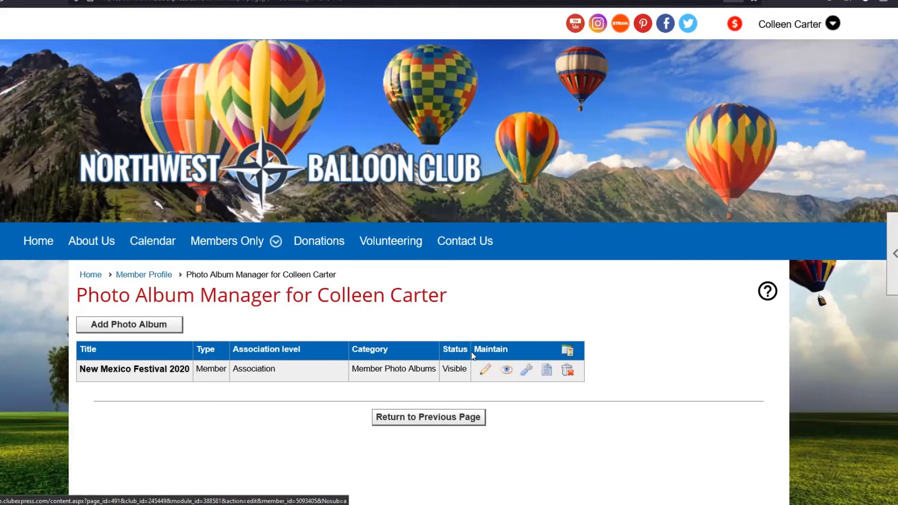
Open the "New Mexico Festival 2020" album for editing and bring up the details and tags of the Festival01 photo
{"action": "left_click", "coordinate": [486, 372]}
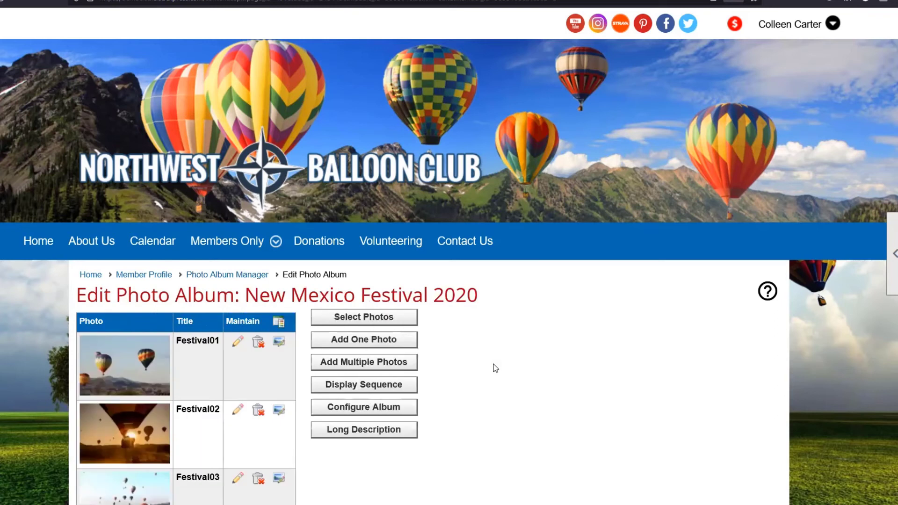
{"action": "scroll", "coordinate": [492, 368], "scroll_direction": "down", "scroll_amount": 2}
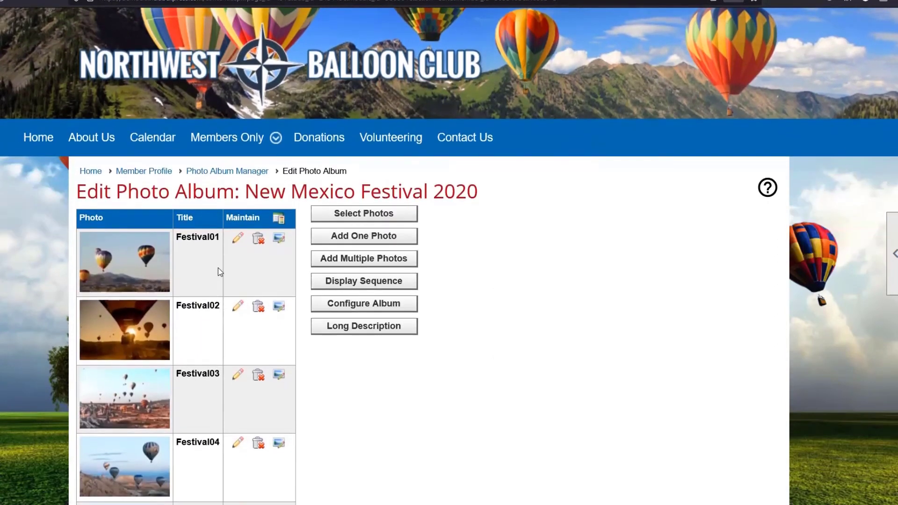
{"action": "left_click", "coordinate": [238, 239]}
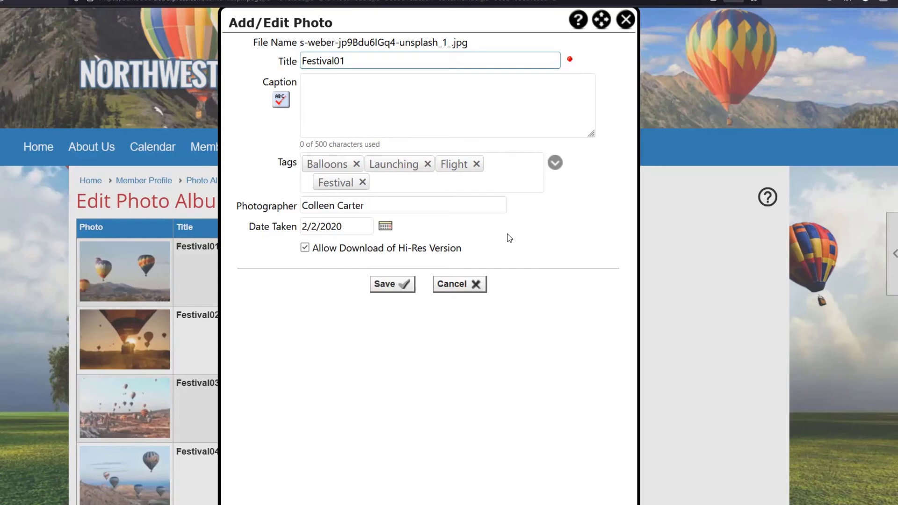
Close the Festival01 photo details without saving and return to the administrator's Photo Manager
{"action": "left_click", "coordinate": [626, 20]}
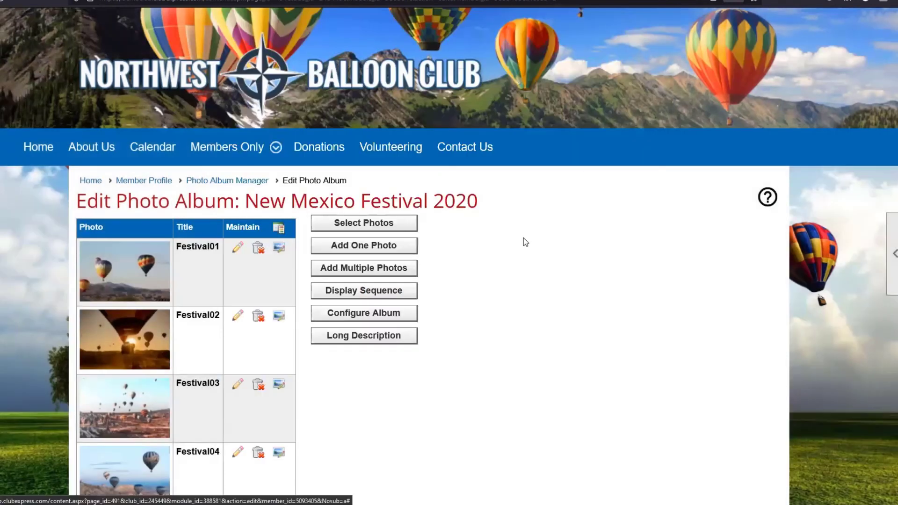
{"action": "scroll", "coordinate": [524, 238], "scroll_direction": "up", "scroll_amount": 1}
{"action": "scroll", "coordinate": [524, 238], "scroll_direction": "up", "scroll_amount": 1}
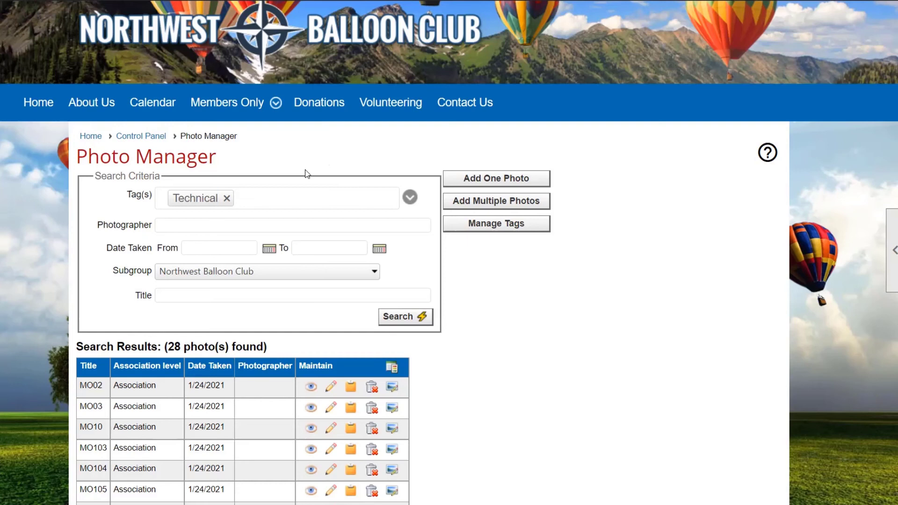
Open the club's News page and go to the search form for news and articles
{"action": "scroll", "coordinate": [306, 171], "scroll_direction": "up", "scroll_amount": 2}
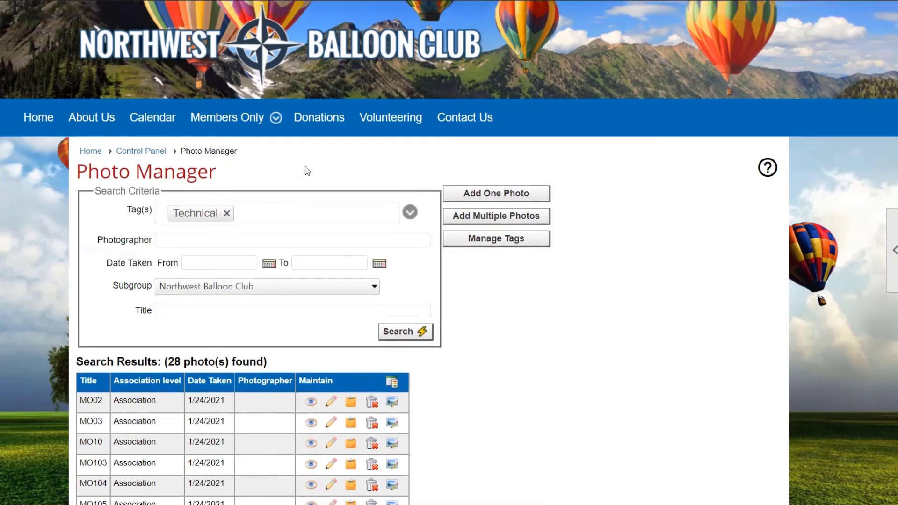
{"action": "mouse_move", "coordinate": [253, 199]}
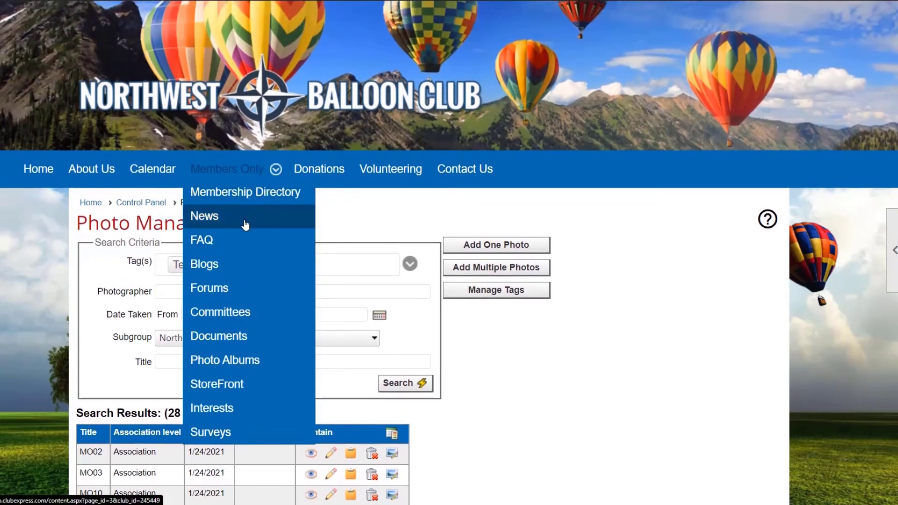
{"action": "left_click", "coordinate": [244, 218]}
{"action": "mouse_move", "coordinate": [251, 224]}
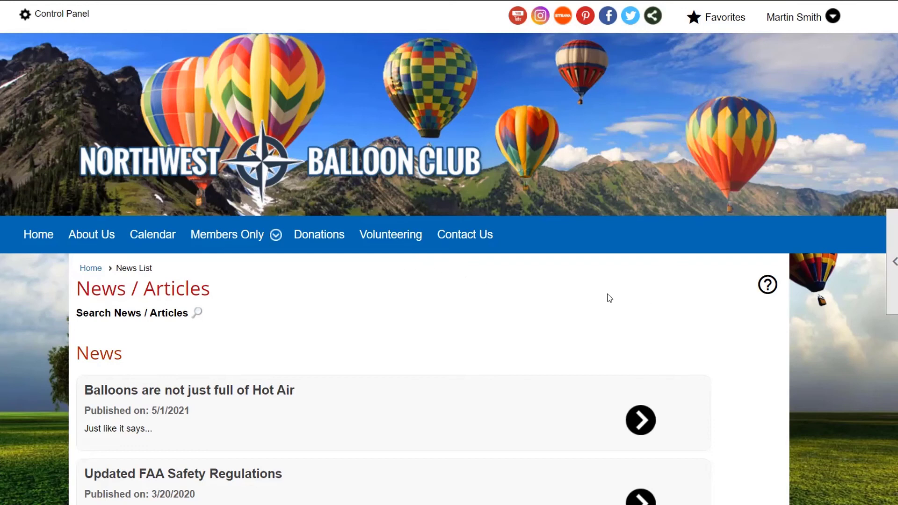
{"action": "scroll", "coordinate": [174, 368], "scroll_direction": "down", "scroll_amount": 1}
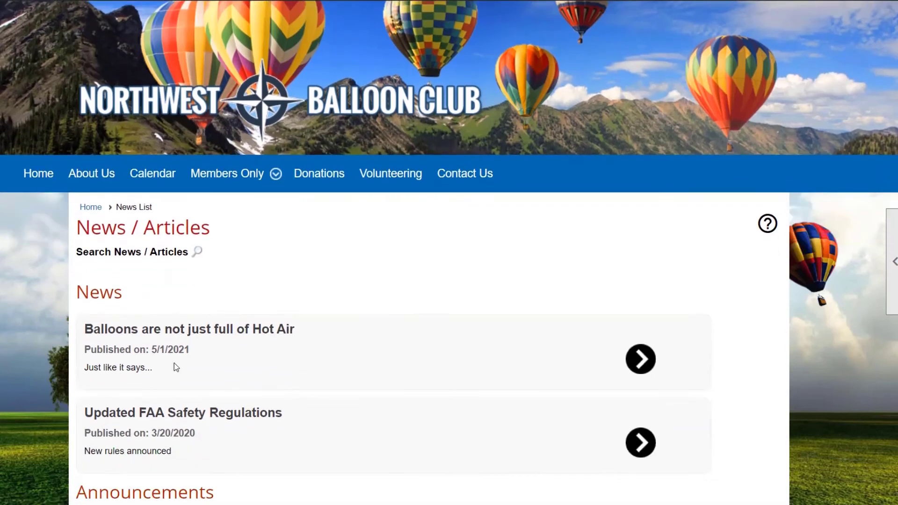
{"action": "left_click", "coordinate": [120, 248]}
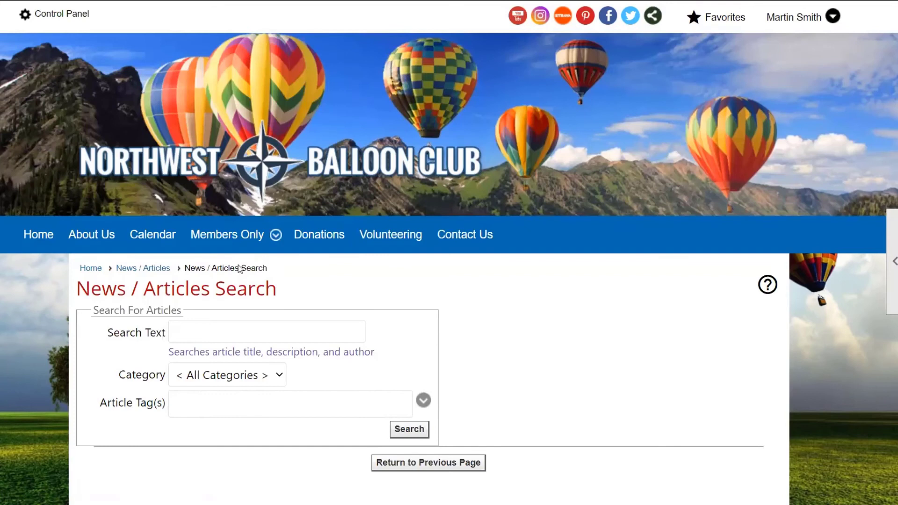
{"action": "left_click", "coordinate": [229, 333]}
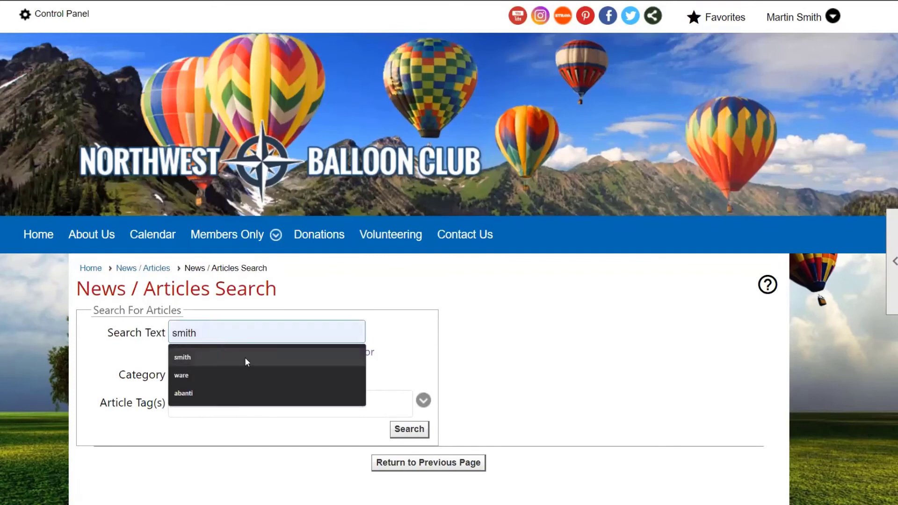
{"action": "type", "text": "history"}
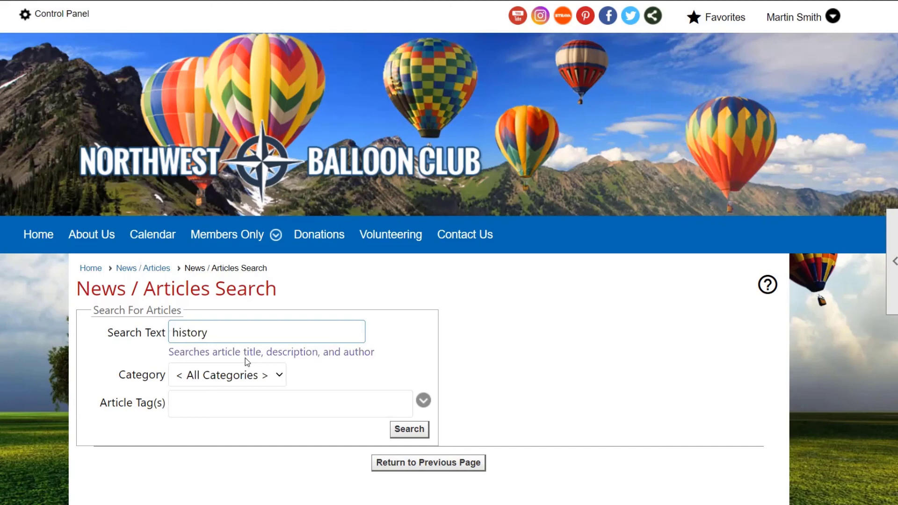
{"action": "left_click_drag", "start_coordinate": [240, 338], "coordinate": [80, 317]}
{"action": "key", "text": "BackSpace"}
Search the news articles by the article tag History across all categories
{"action": "left_click", "coordinate": [189, 393]}
{"action": "type", "text": "history"}
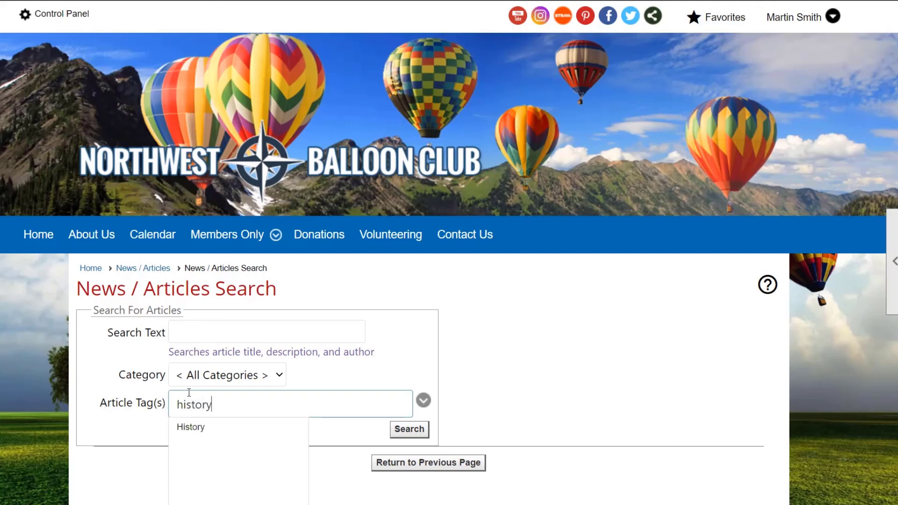
{"action": "left_click", "coordinate": [226, 428]}
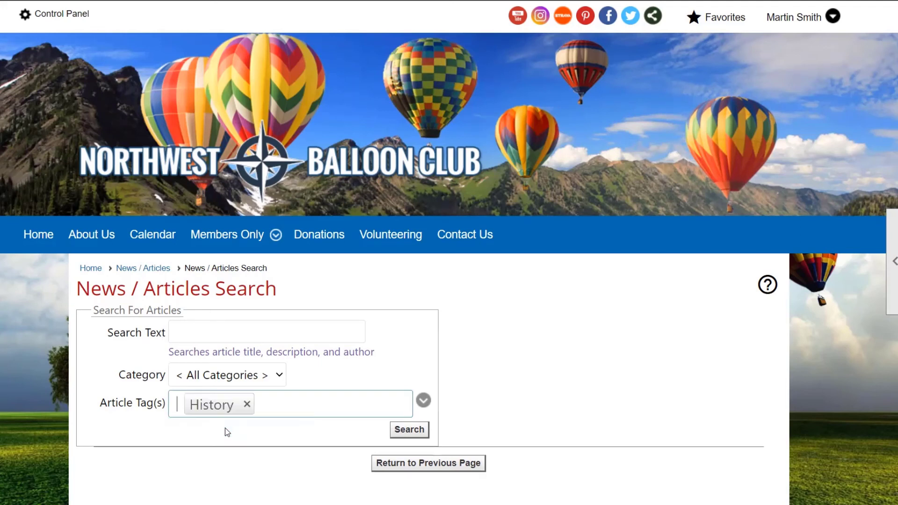
{"action": "left_click", "coordinate": [408, 430]}
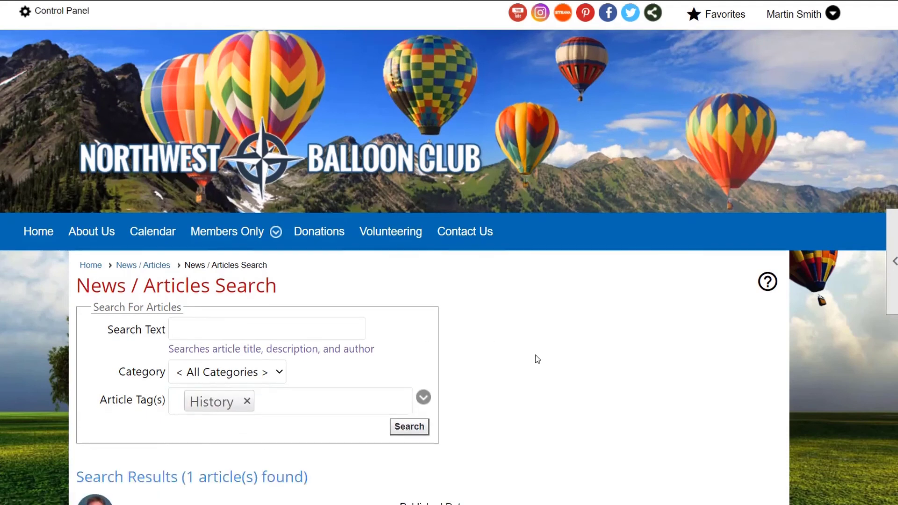
{"action": "scroll", "coordinate": [535, 359], "scroll_direction": "down", "scroll_amount": 3}
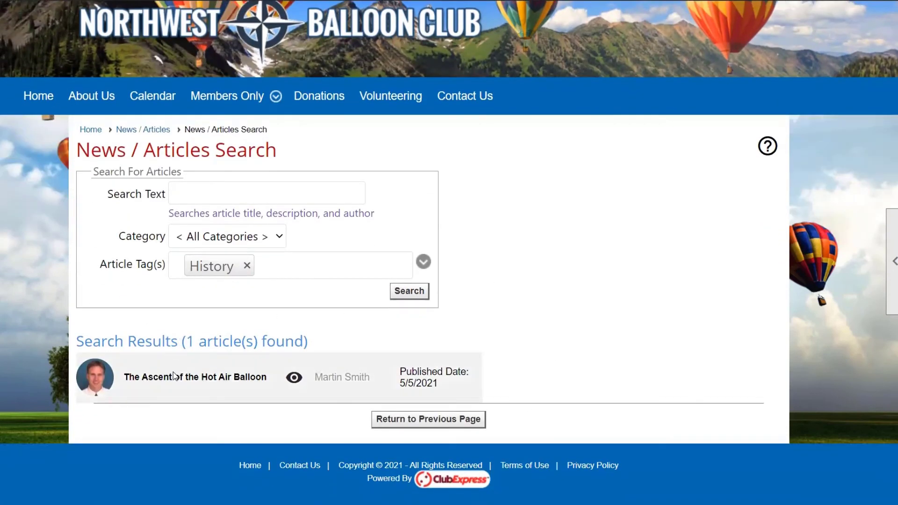
Open the found article "The Ascent of the Hot Air Balloon" and go from it to the News / Articles Manager
{"action": "left_click", "coordinate": [181, 383]}
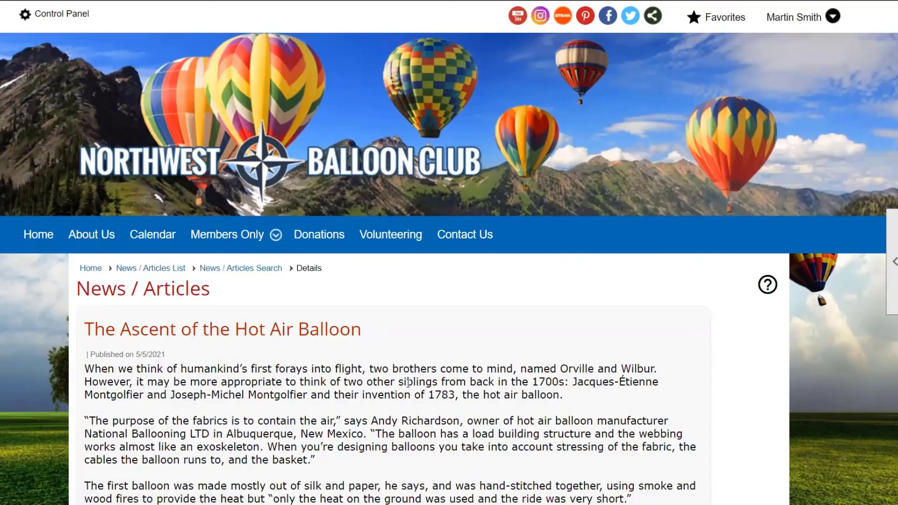
{"action": "scroll", "coordinate": [282, 265], "scroll_direction": "down", "scroll_amount": 3}
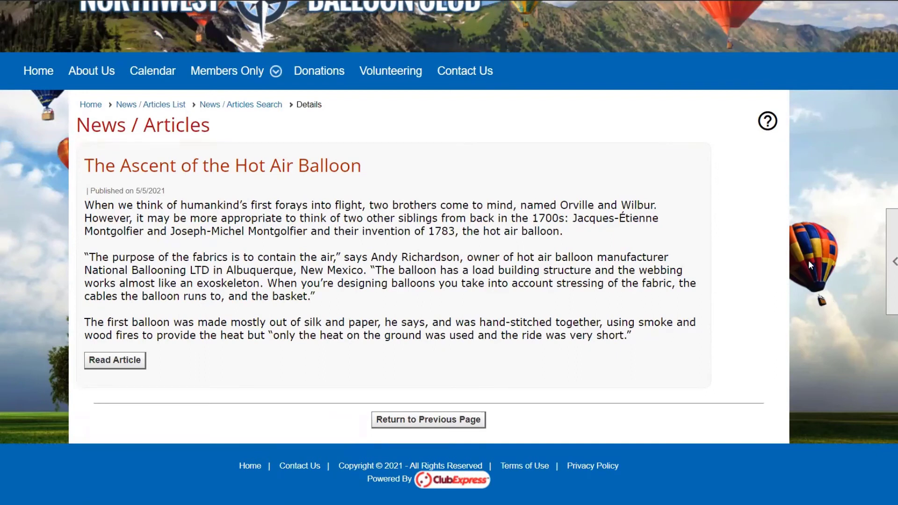
{"action": "left_click", "coordinate": [891, 253]}
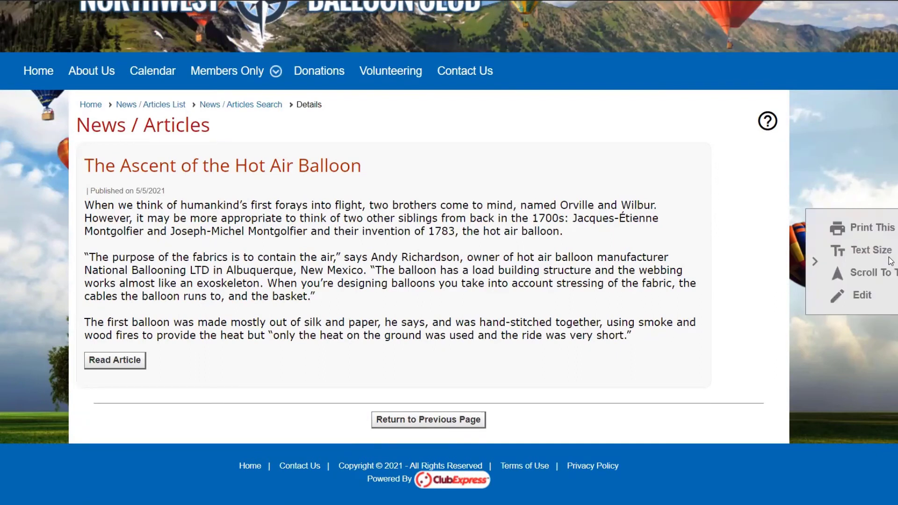
{"action": "left_click", "coordinate": [825, 296]}
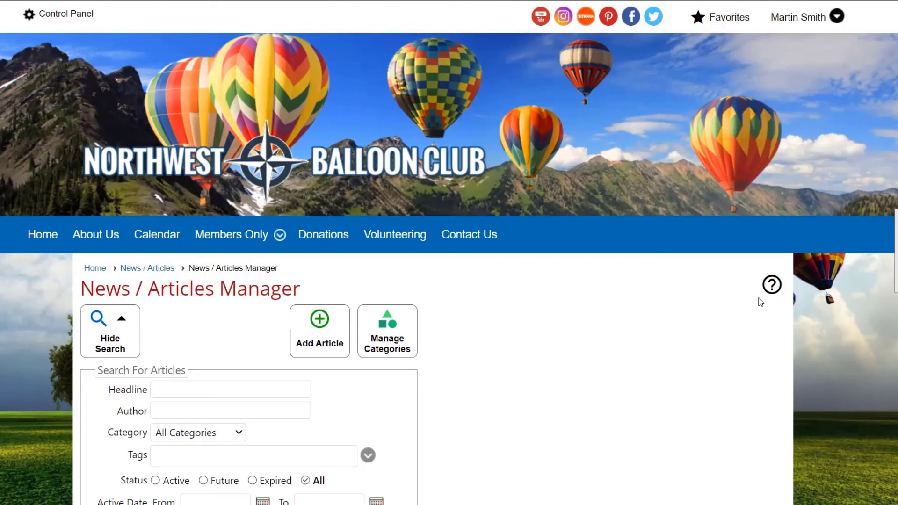
{"action": "scroll", "coordinate": [615, 312], "scroll_direction": "down", "scroll_amount": 2}
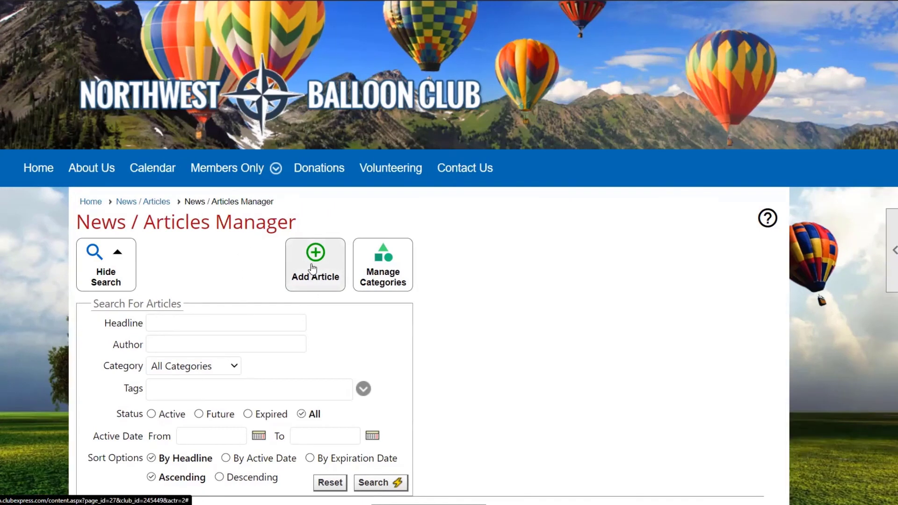
Open the form for a new news article and view the master tags it offers
{"action": "left_click", "coordinate": [312, 269]}
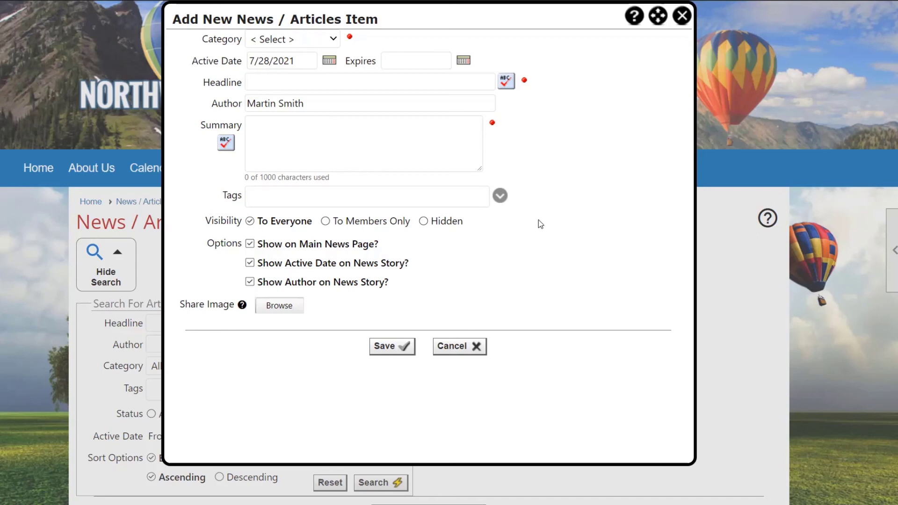
{"action": "left_click", "coordinate": [500, 196]}
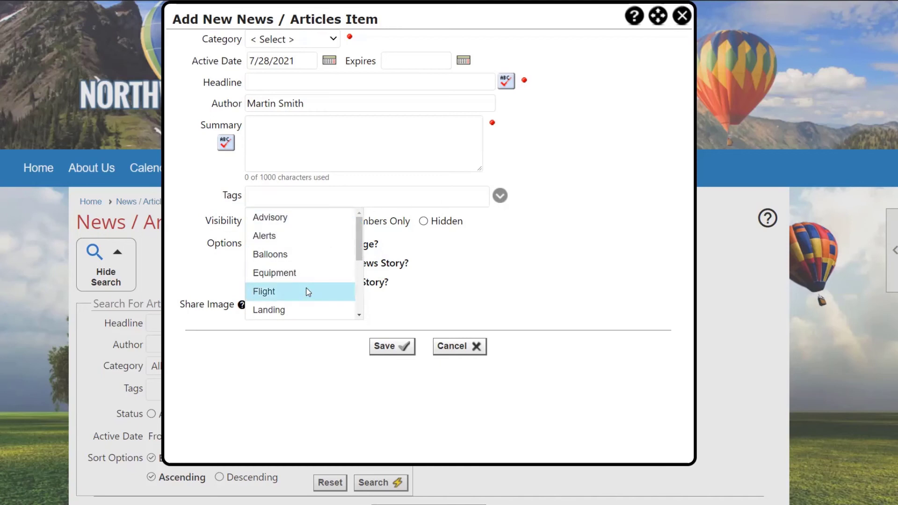
{"action": "left_click", "coordinate": [337, 200]}
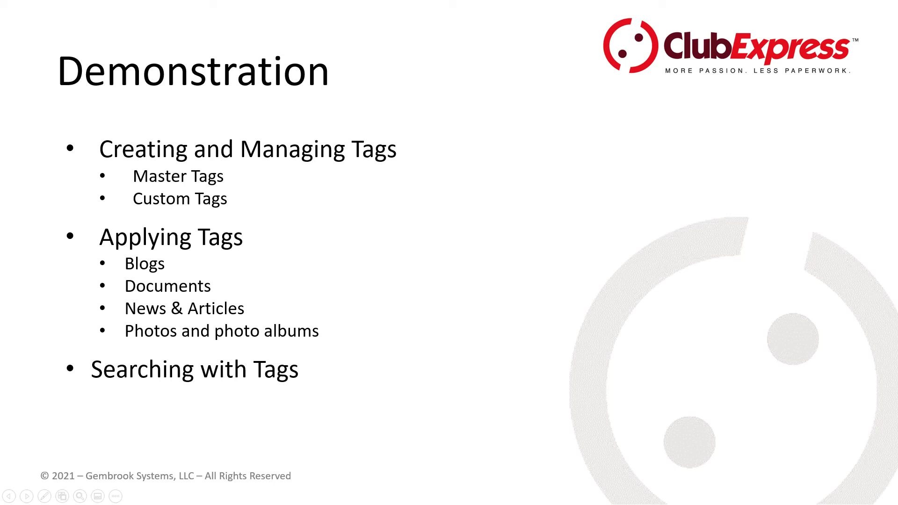
{"action": "key", "text": "Right"}
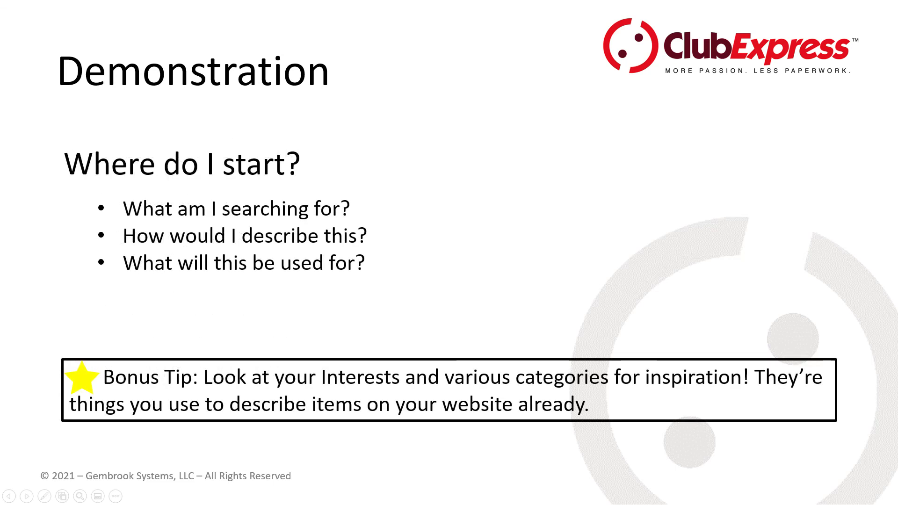